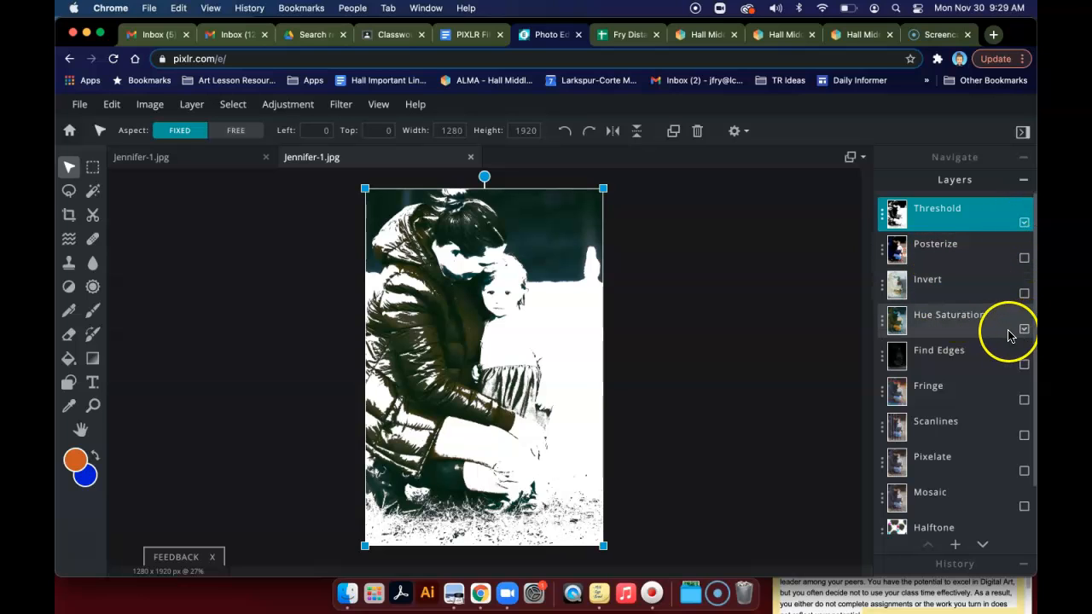
Try the Color-dodge, Multiply, Screen, Soft-light and Hard-light blend modes on the Threshold layer
click(882, 214)
click(820, 265)
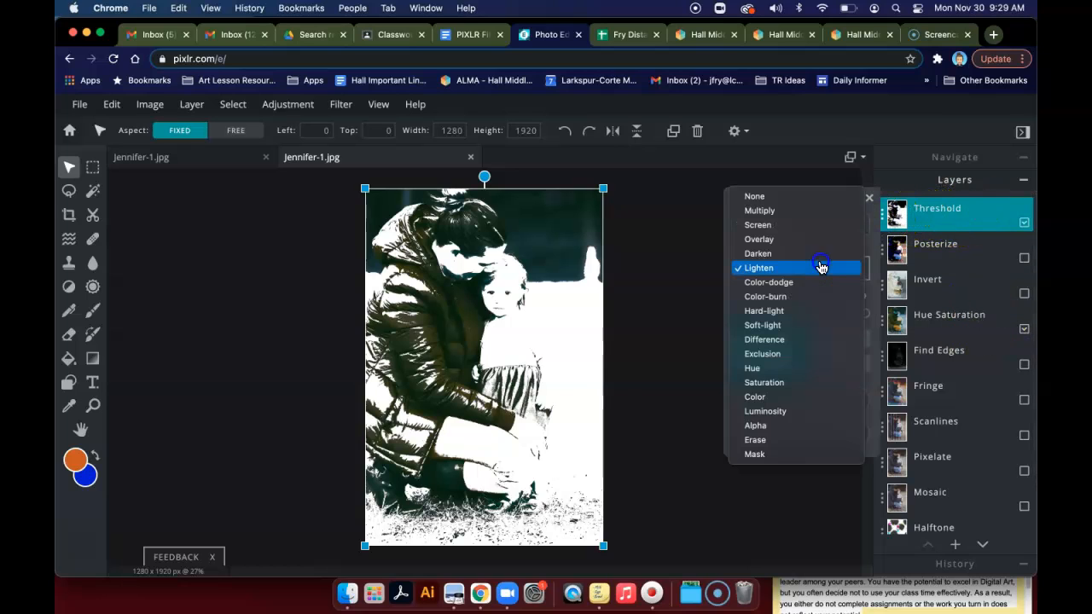
click(813, 282)
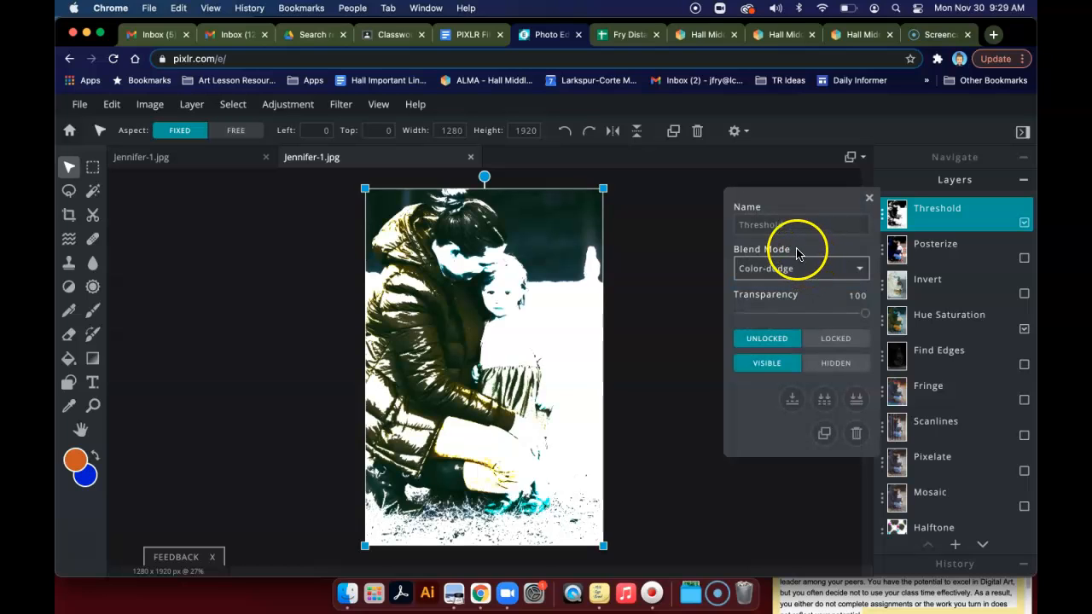
click(795, 266)
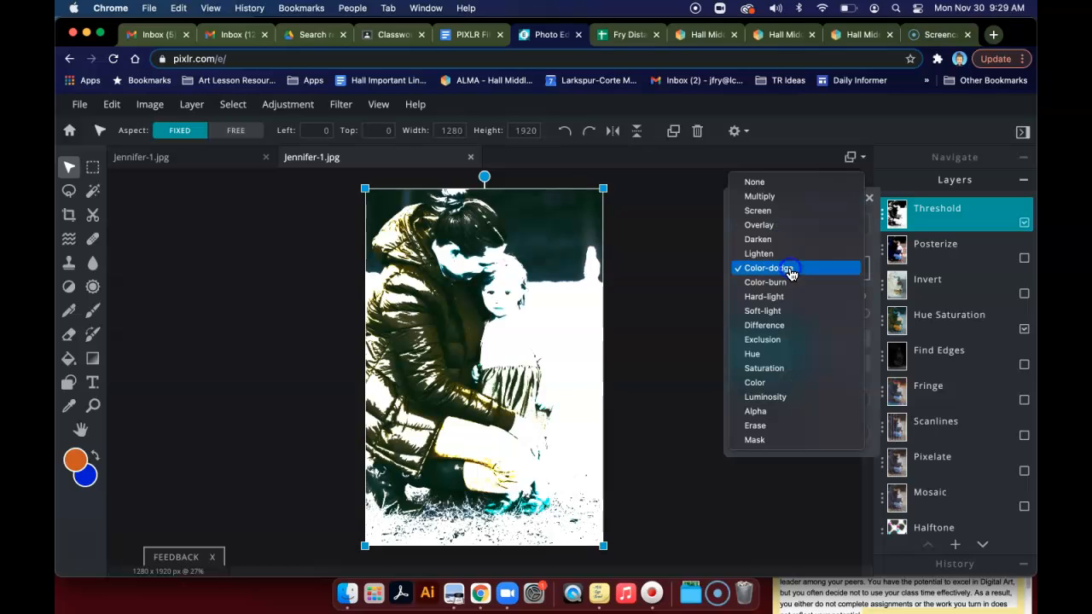
click(784, 198)
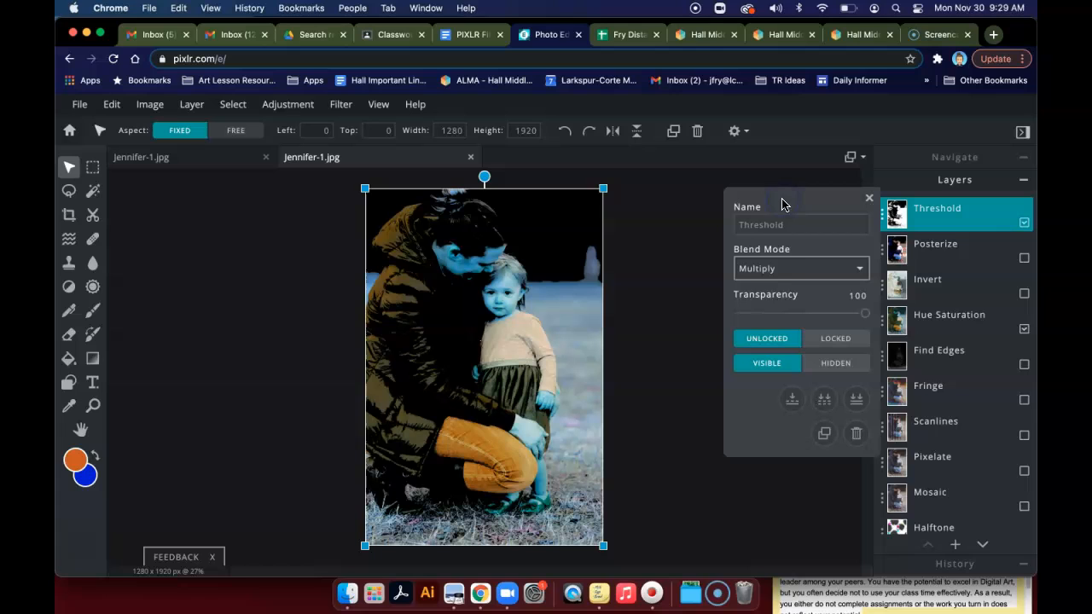
click(785, 275)
click(785, 282)
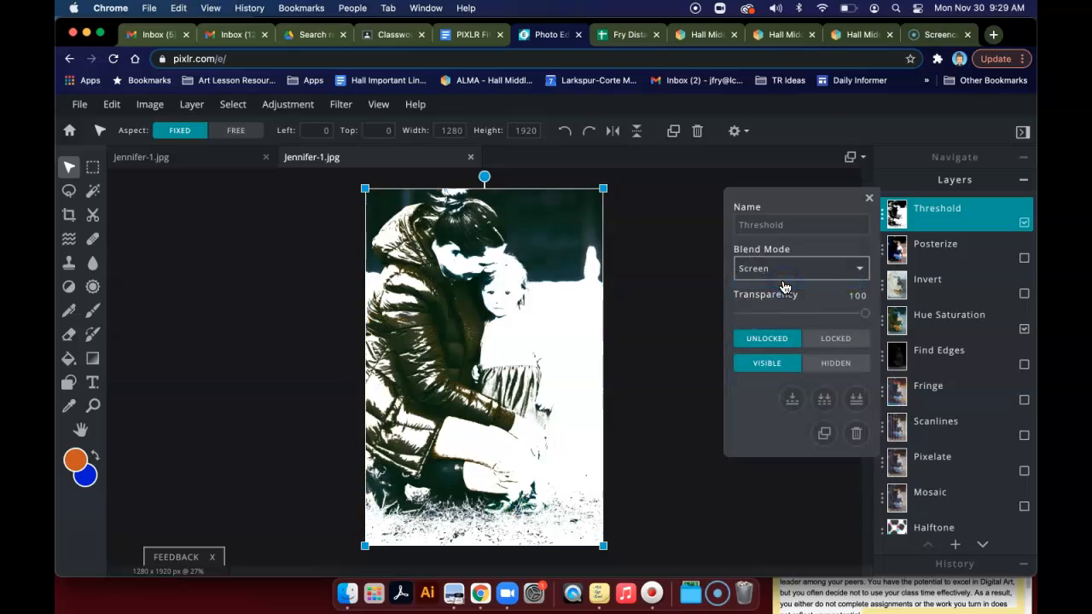
click(784, 268)
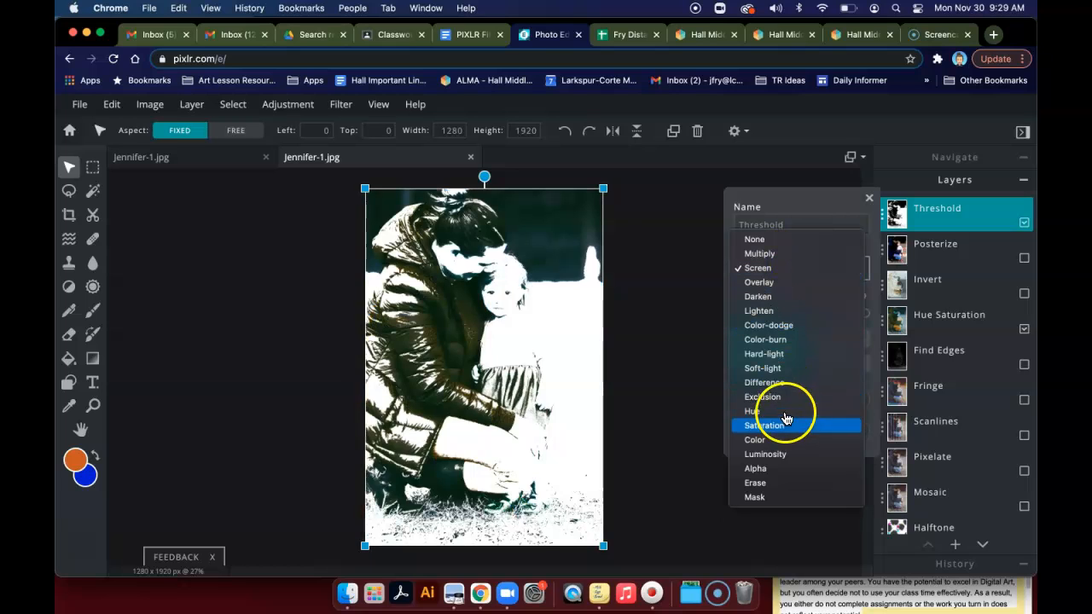
click(778, 371)
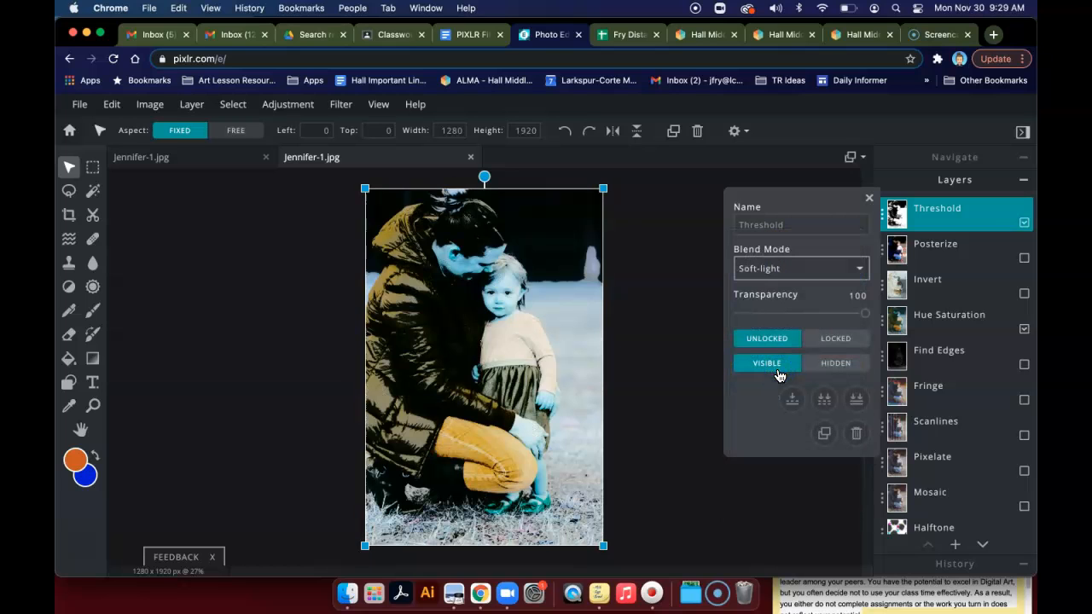
click(765, 268)
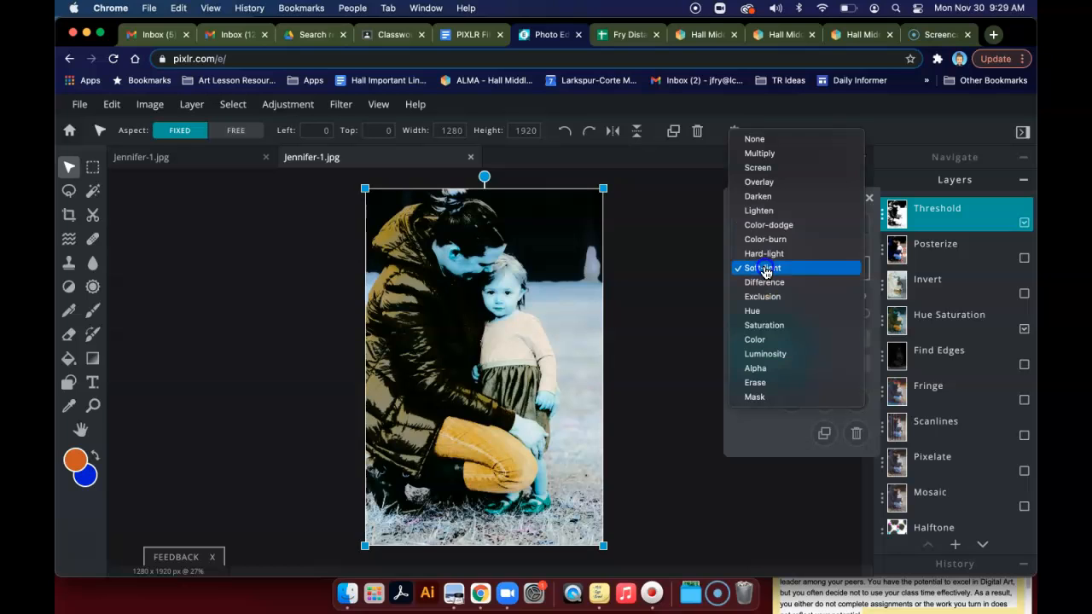
click(765, 254)
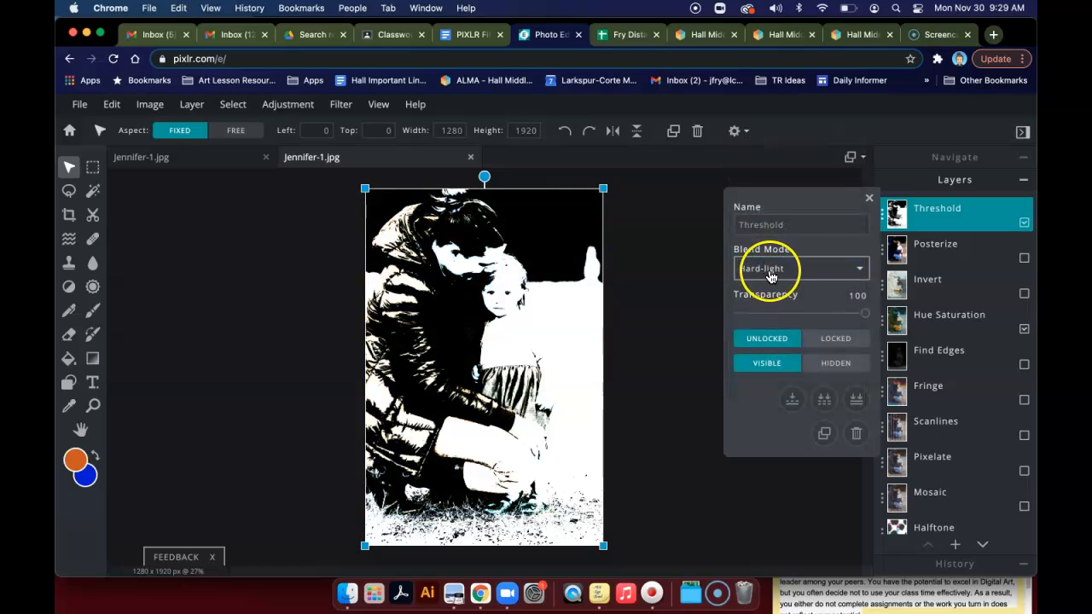
Set the Threshold layer's blend mode to Color-dodge and close its layer settings
click(770, 271)
click(774, 242)
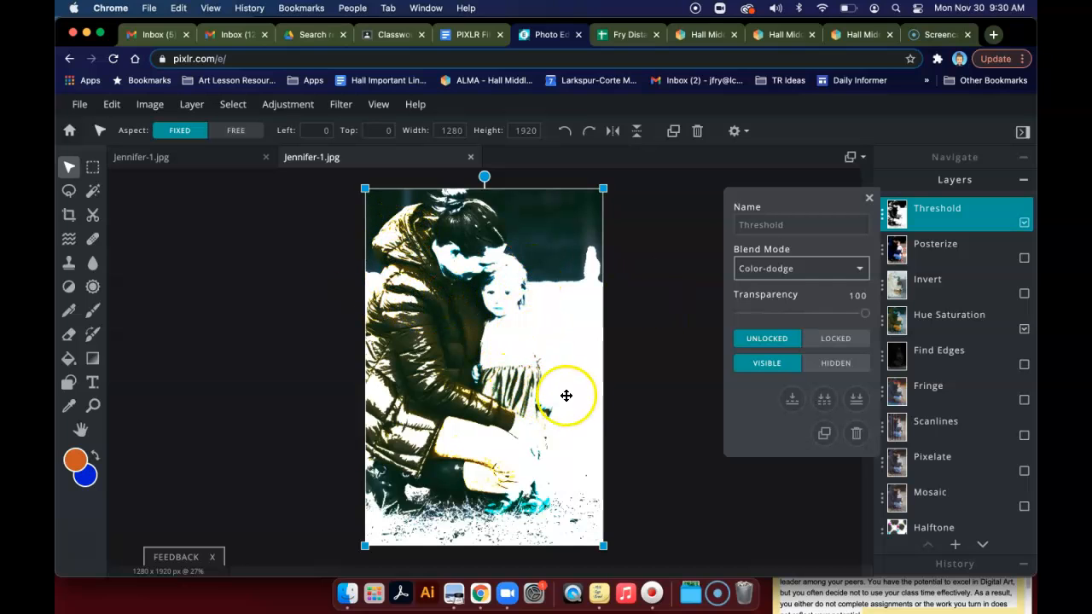
click(869, 197)
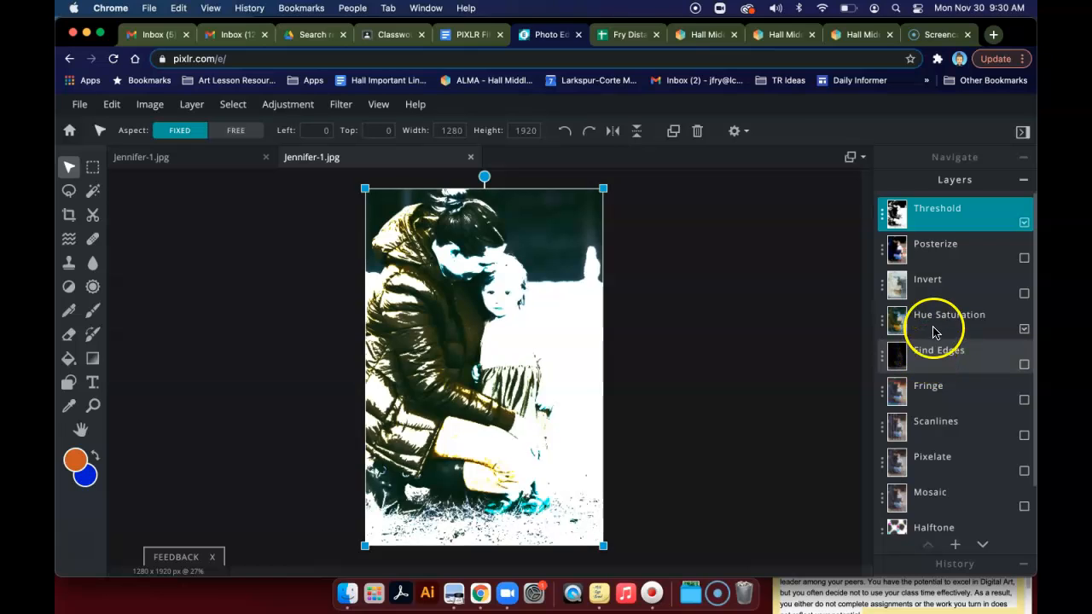
Turn on the Find Edges layer's visibility and check the Threshold layer's blend settings
click(1024, 365)
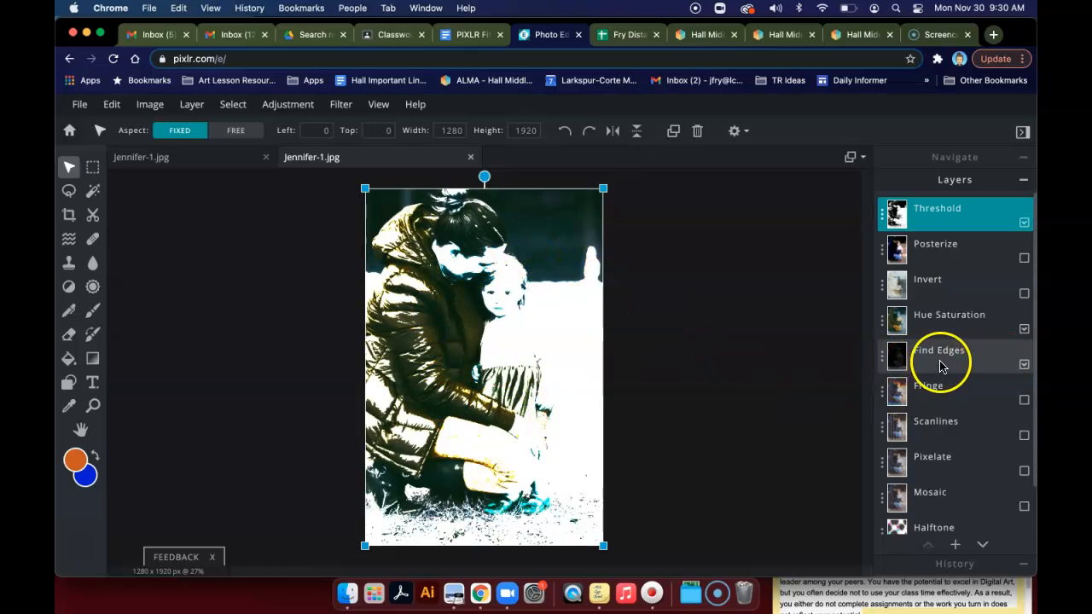
drag(938, 364, 889, 218)
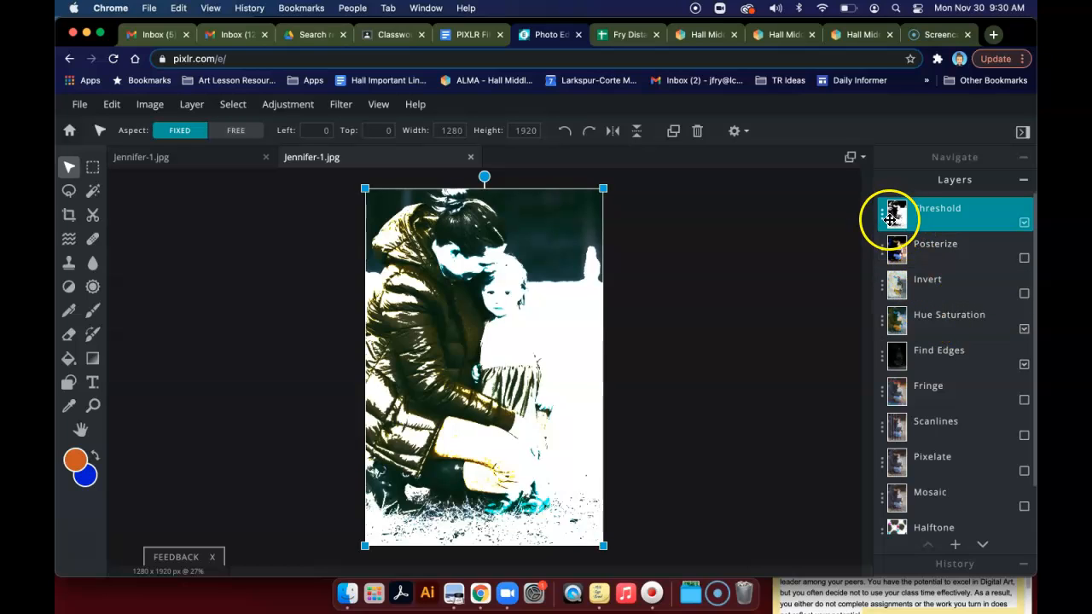
click(879, 220)
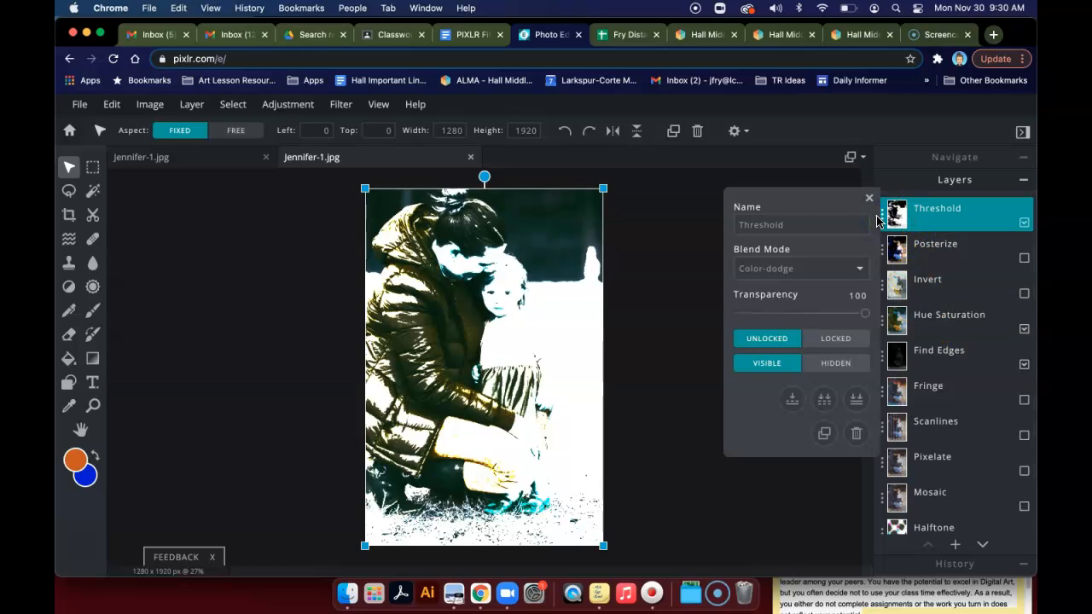
click(883, 221)
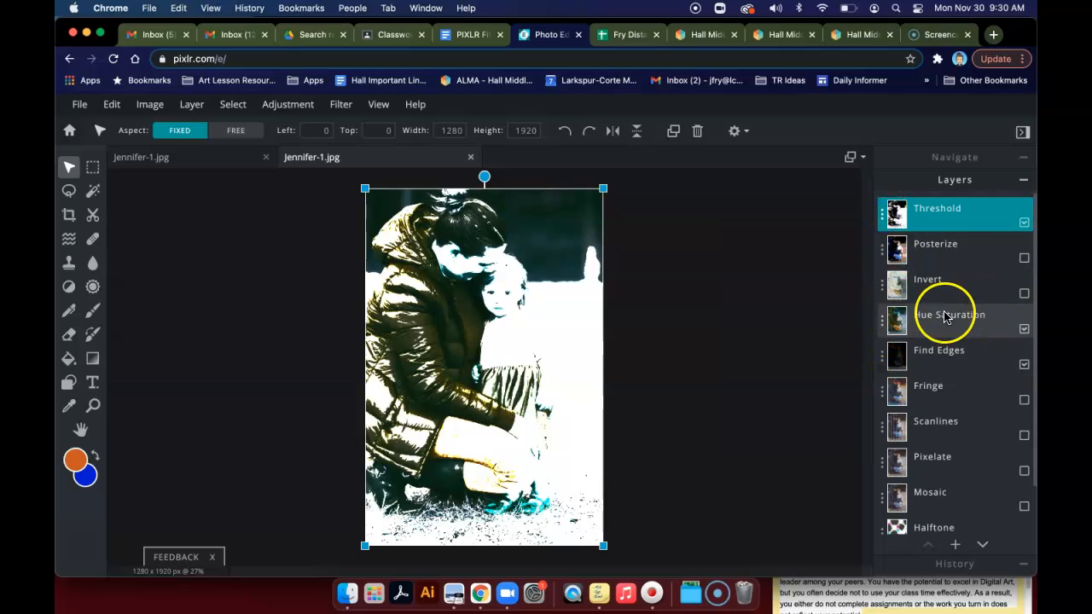
Try the Multiply, Screen and Overlay blend modes on the Hue Saturation layer
click(883, 326)
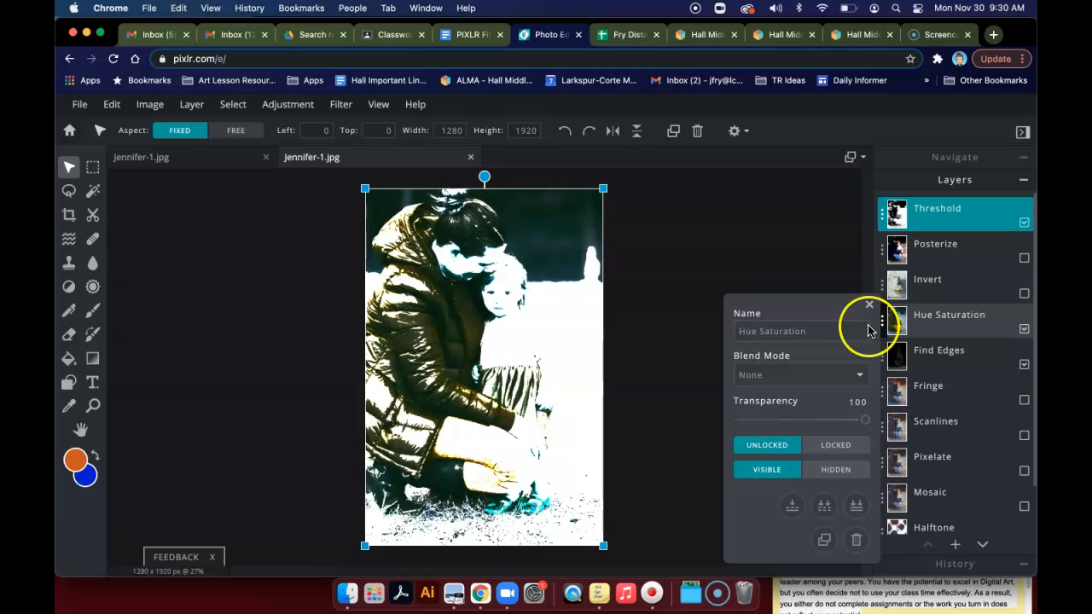
click(785, 382)
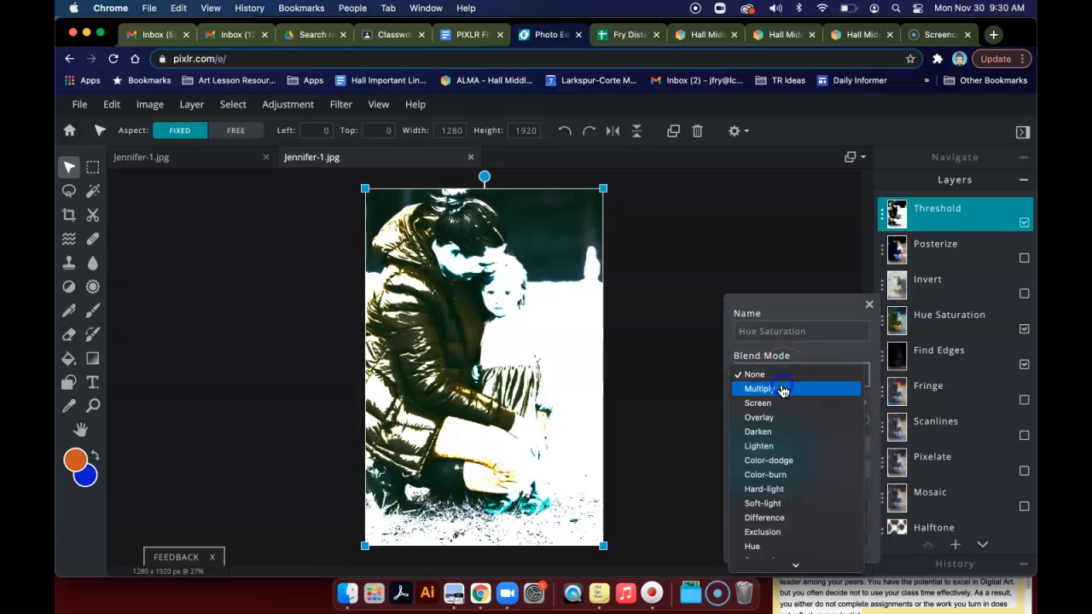
click(783, 389)
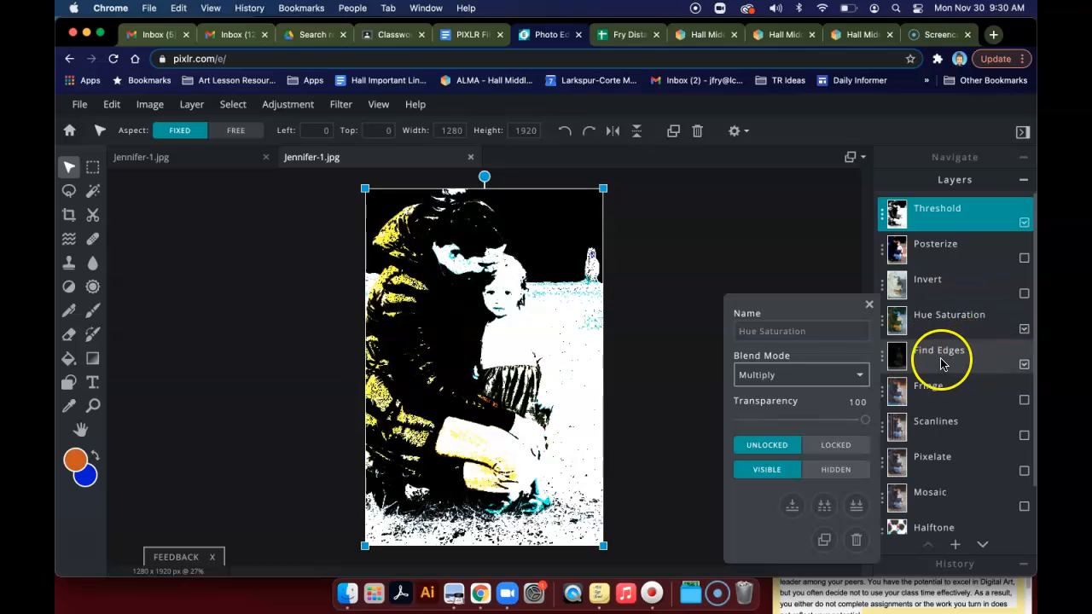
click(753, 372)
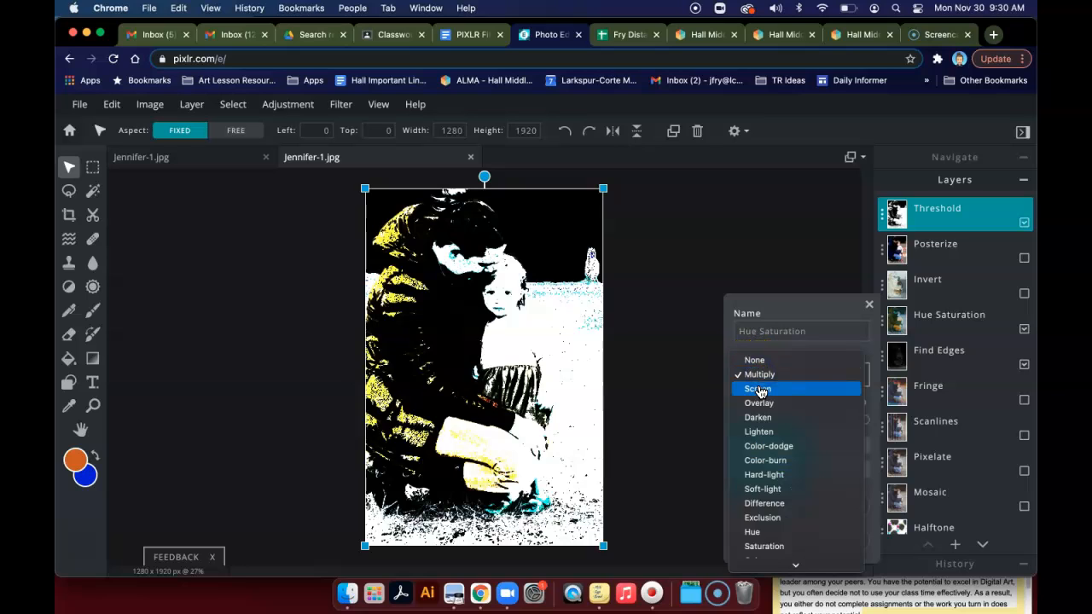
click(761, 390)
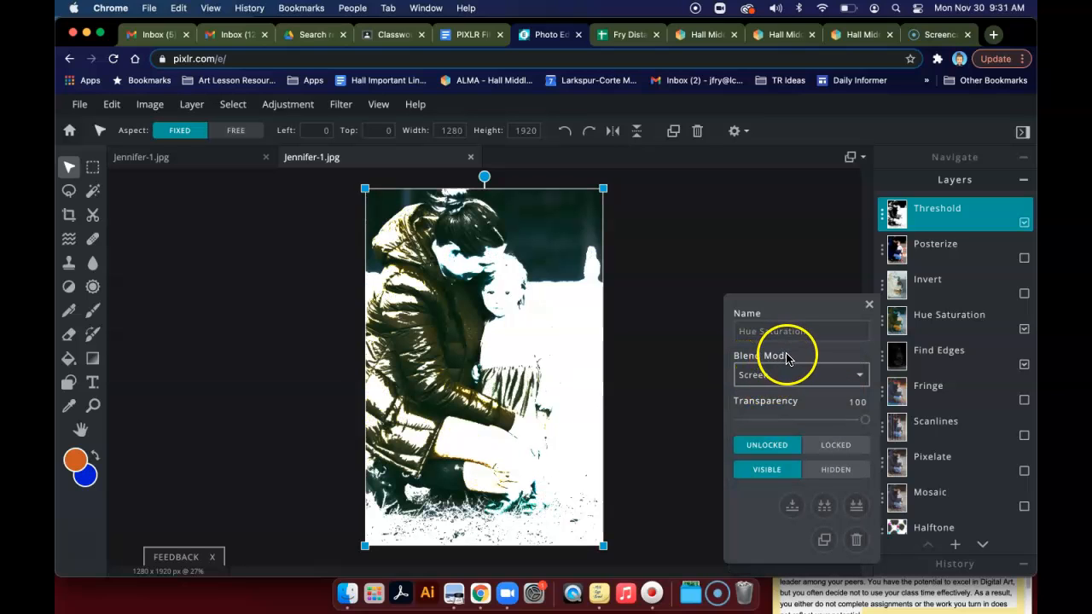
click(792, 376)
click(792, 388)
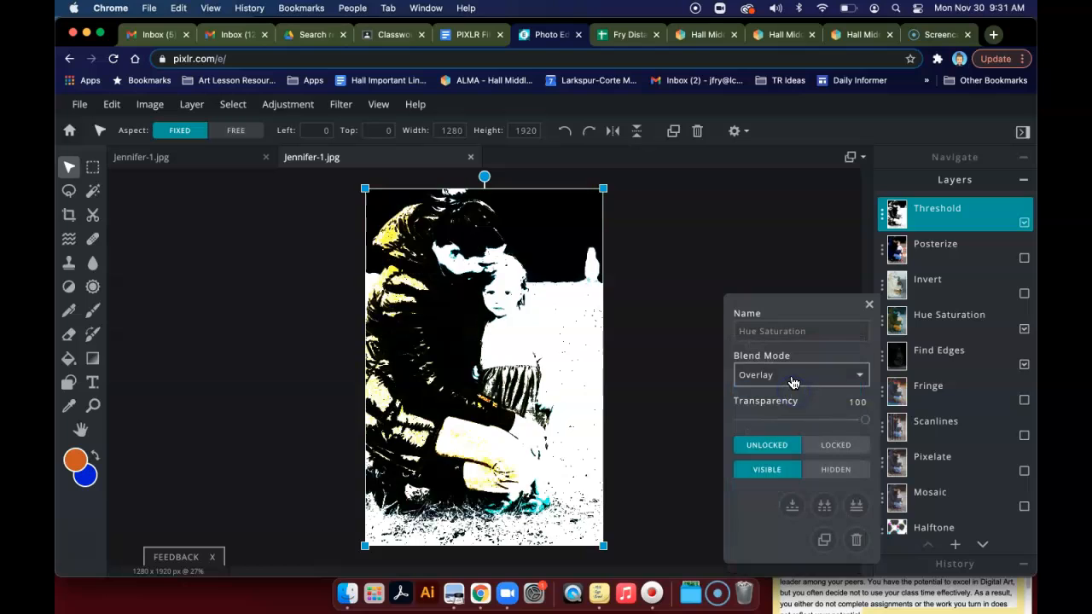
Try the Darken, Lighten, Color-dodge and Color-burn blend modes on the Hue Saturation layer
click(792, 378)
click(790, 390)
click(792, 379)
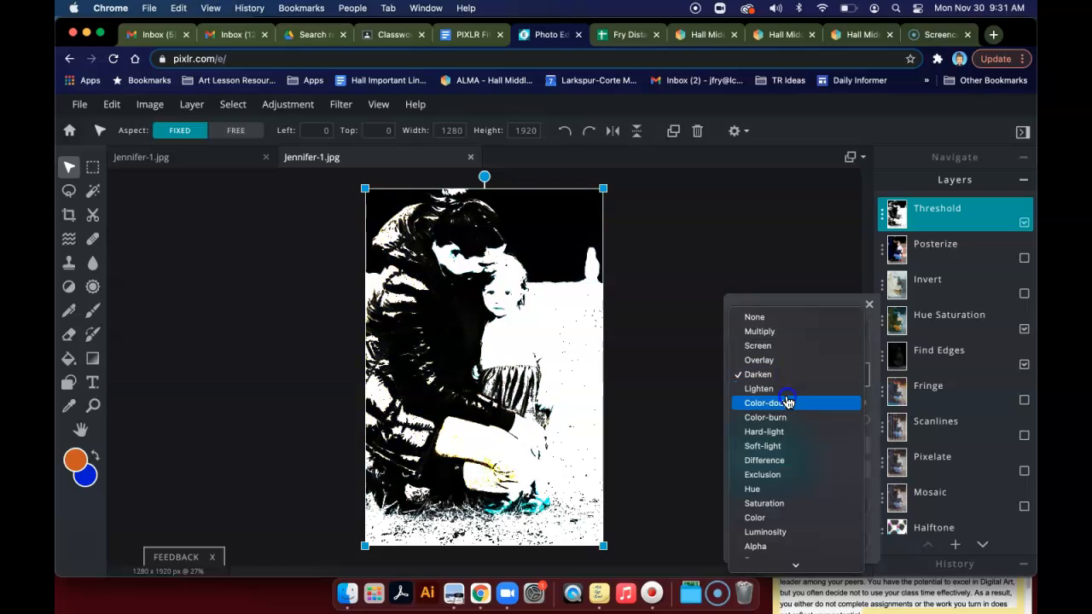
click(788, 389)
click(787, 384)
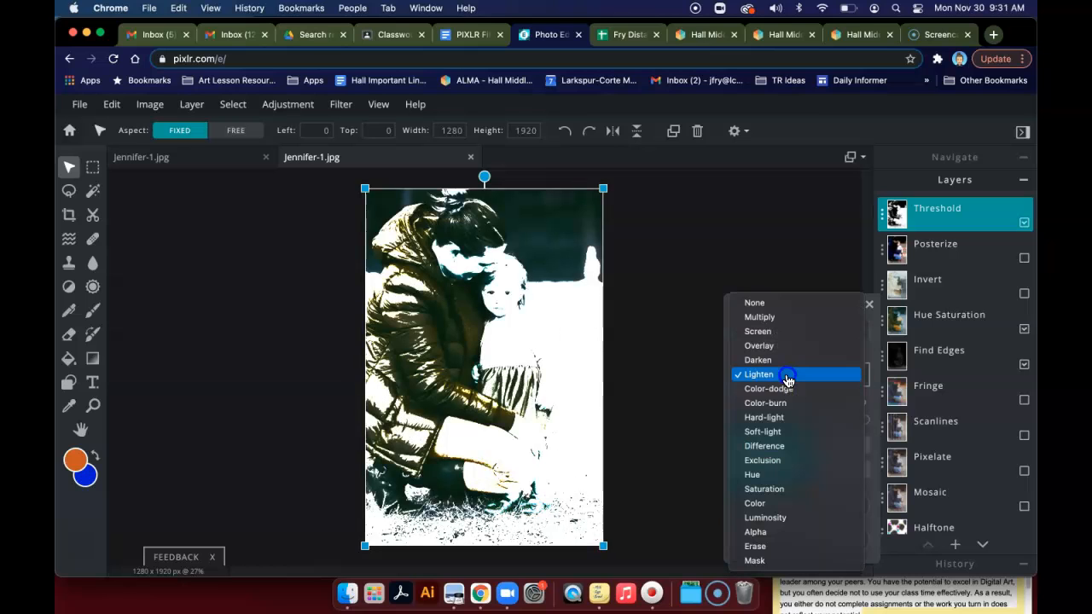
click(783, 391)
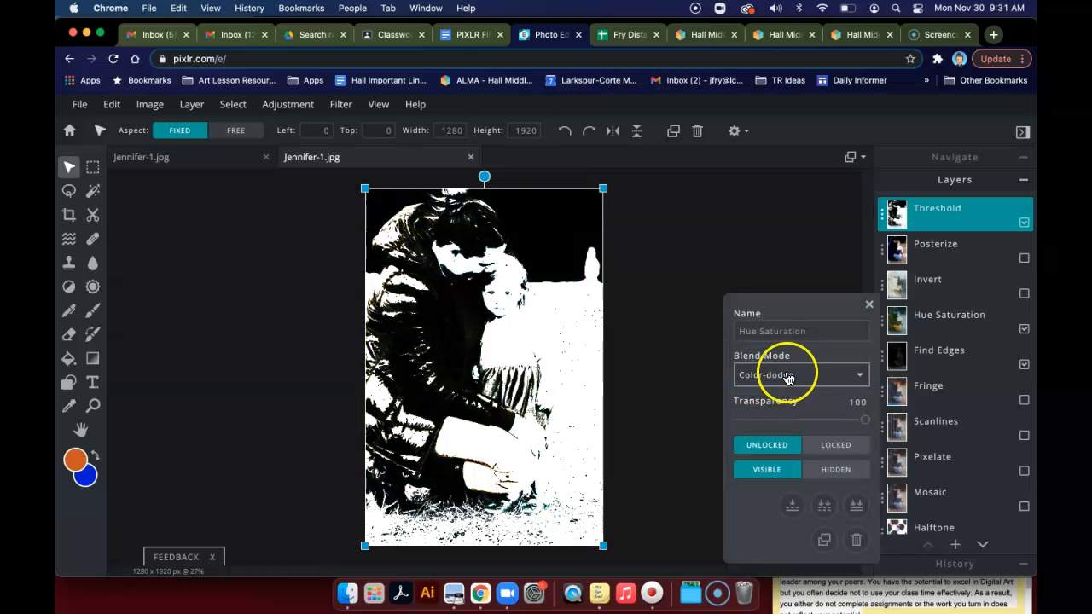
click(789, 374)
click(785, 390)
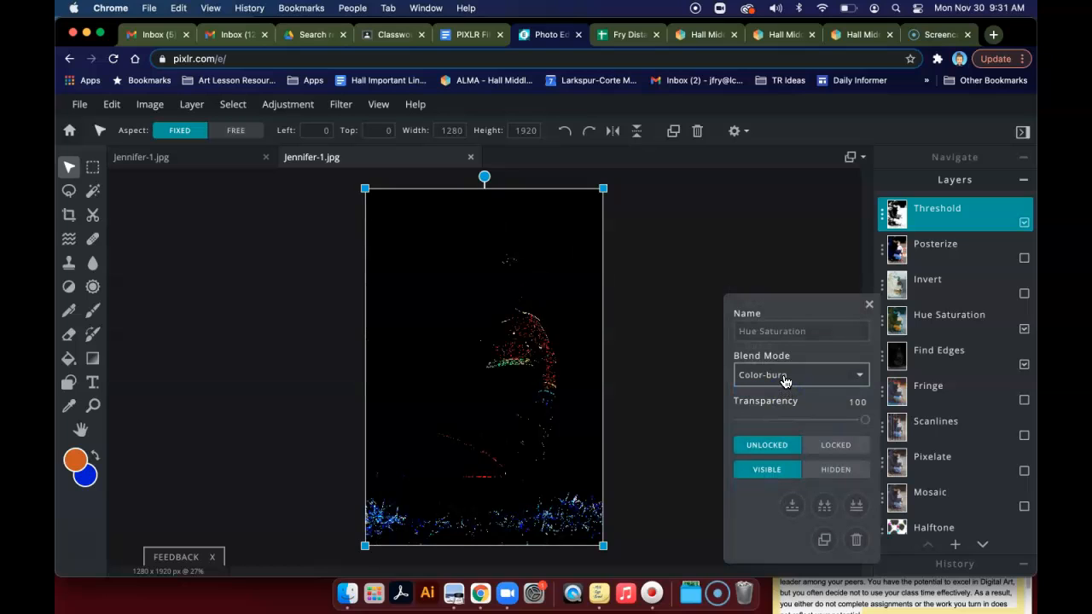
Try the Hard-light, Soft-light, Difference, Exclusion and Alpha blend modes on the Hue Saturation layer
click(785, 379)
click(784, 388)
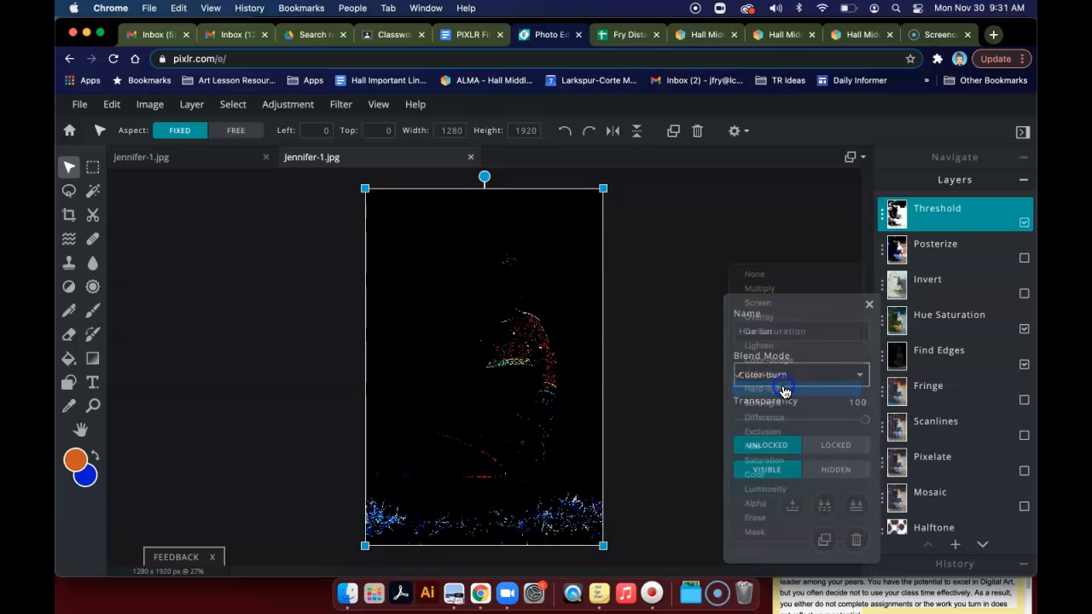
click(779, 373)
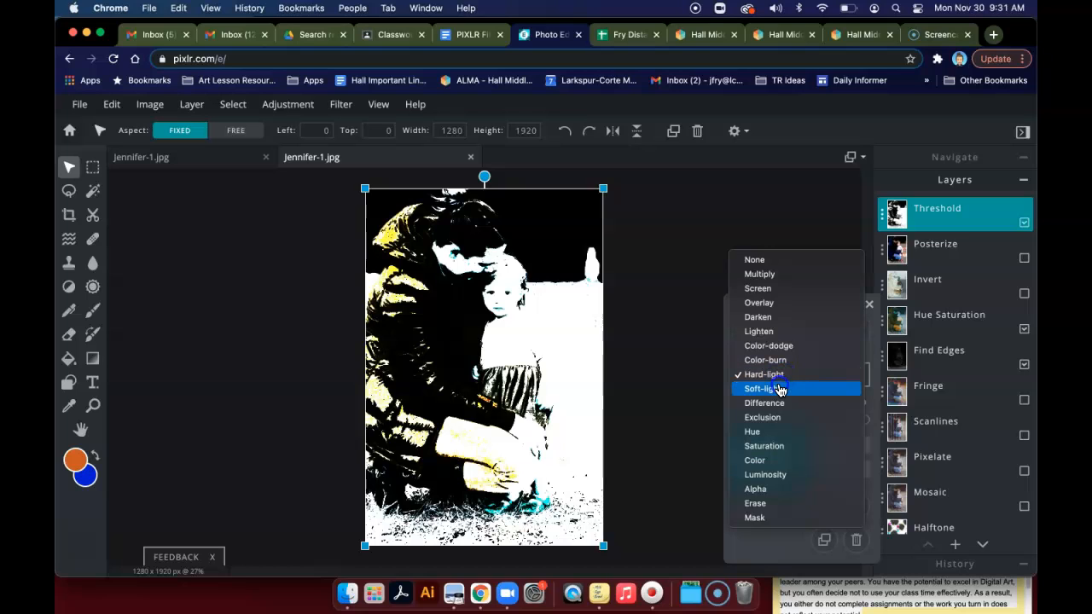
click(778, 385)
click(782, 378)
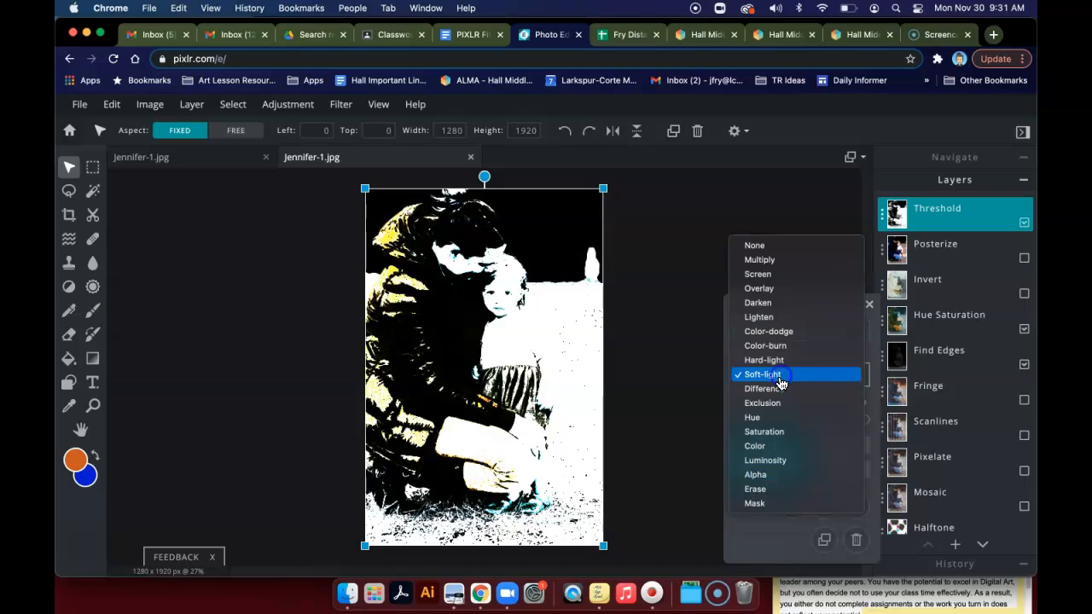
click(779, 389)
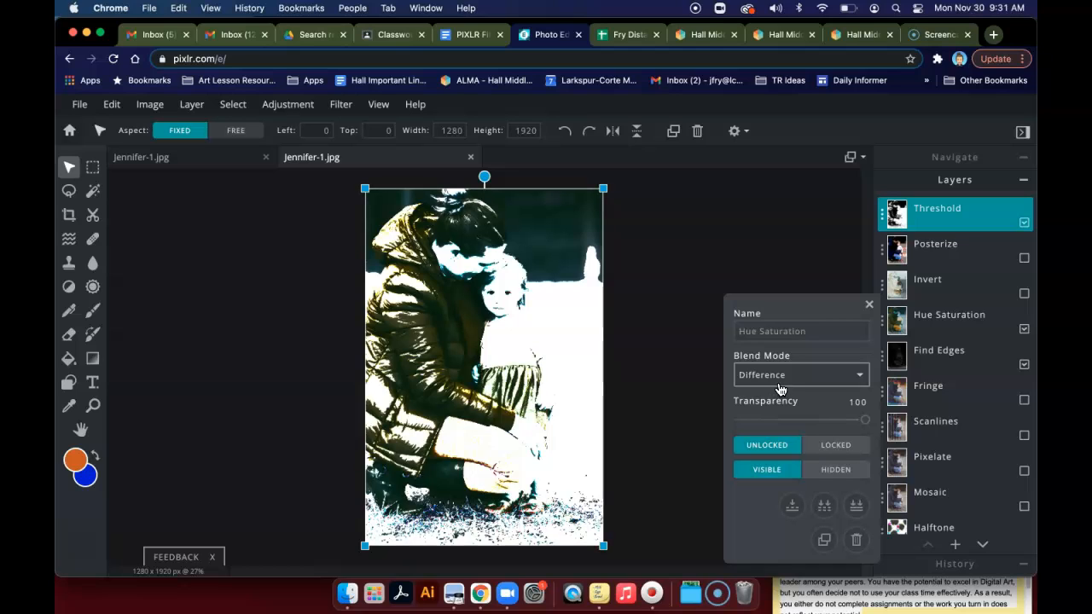
click(779, 389)
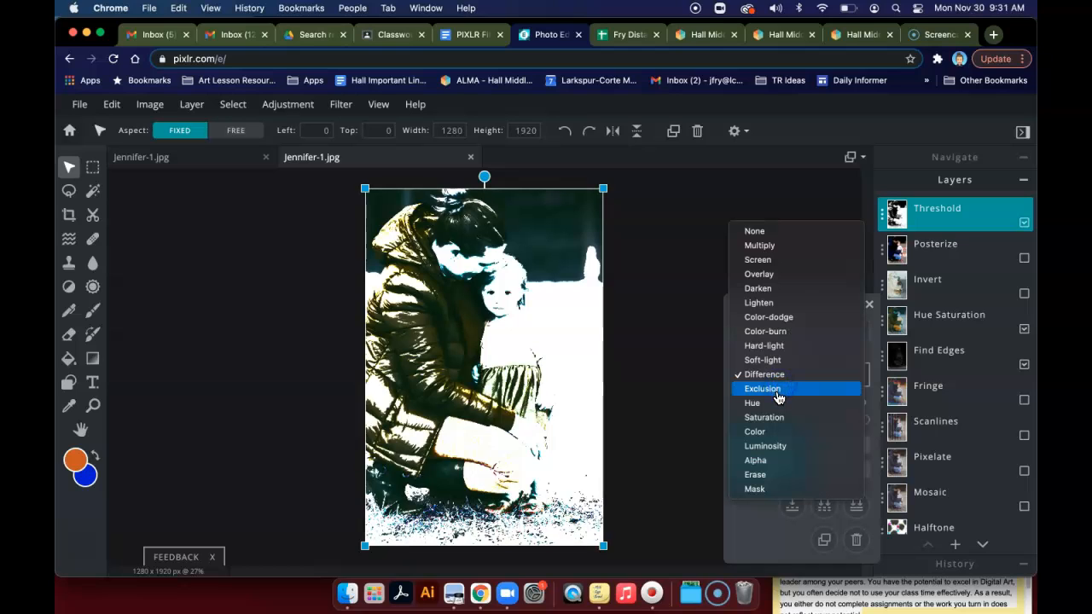
click(778, 389)
click(779, 389)
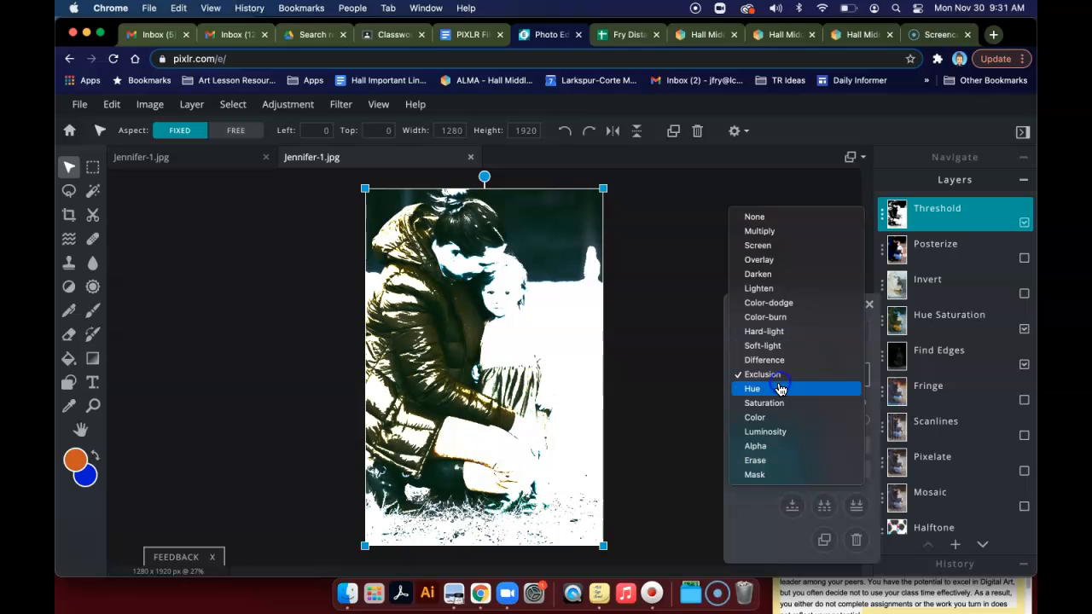
click(774, 447)
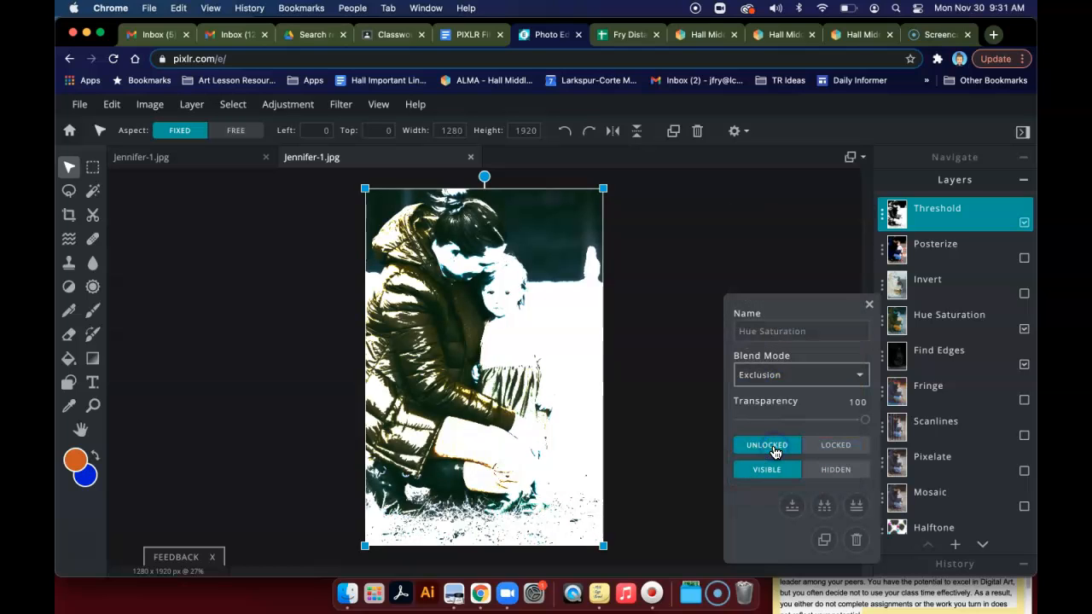
Reset the Hue Saturation layer's blend mode to None and hide the Find Edges layer
click(786, 367)
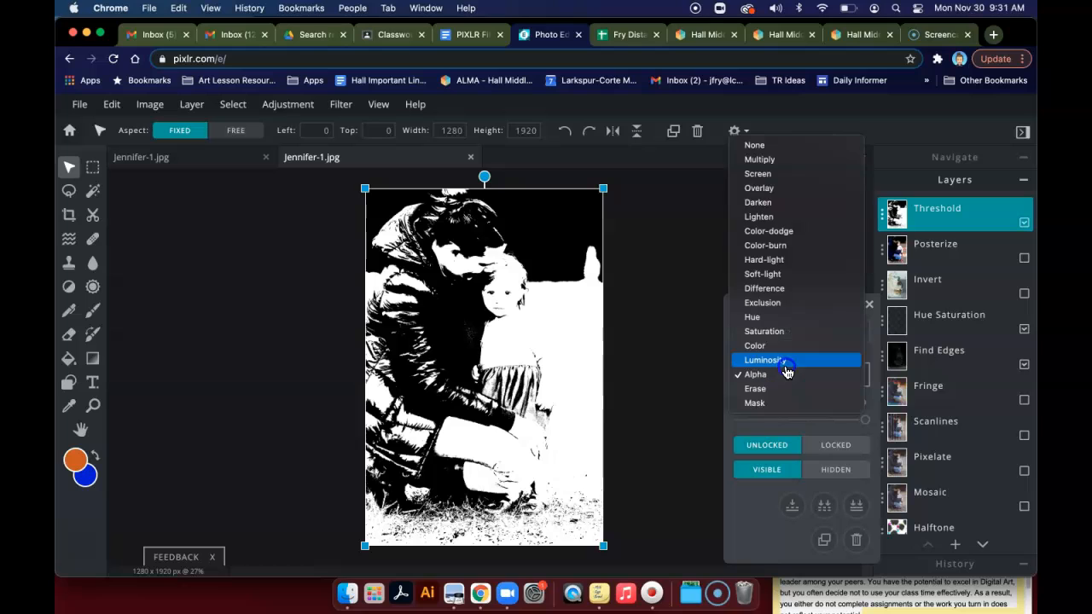
click(759, 145)
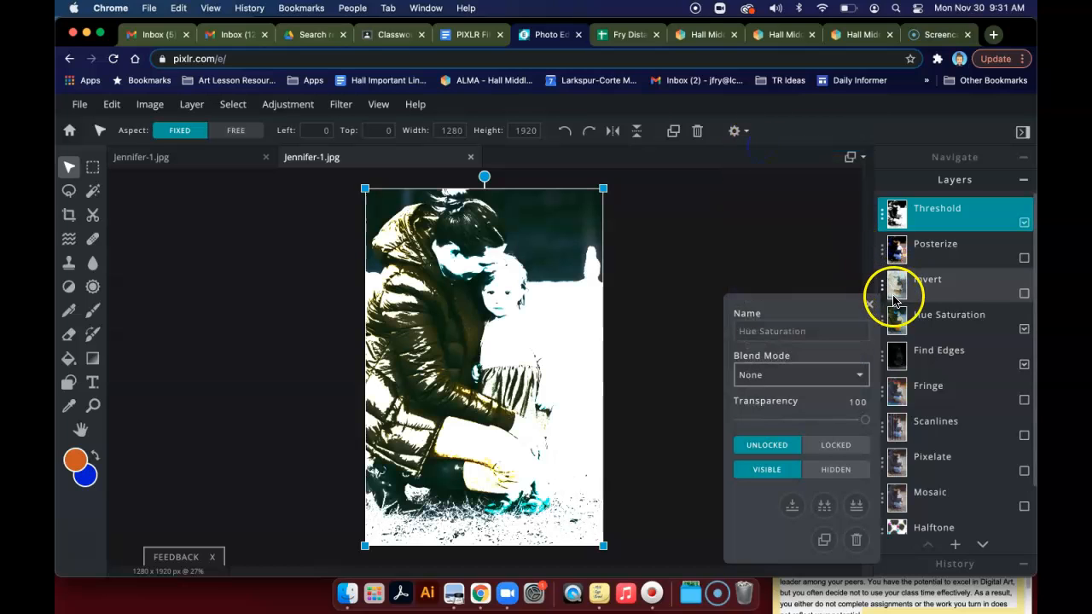
click(1025, 365)
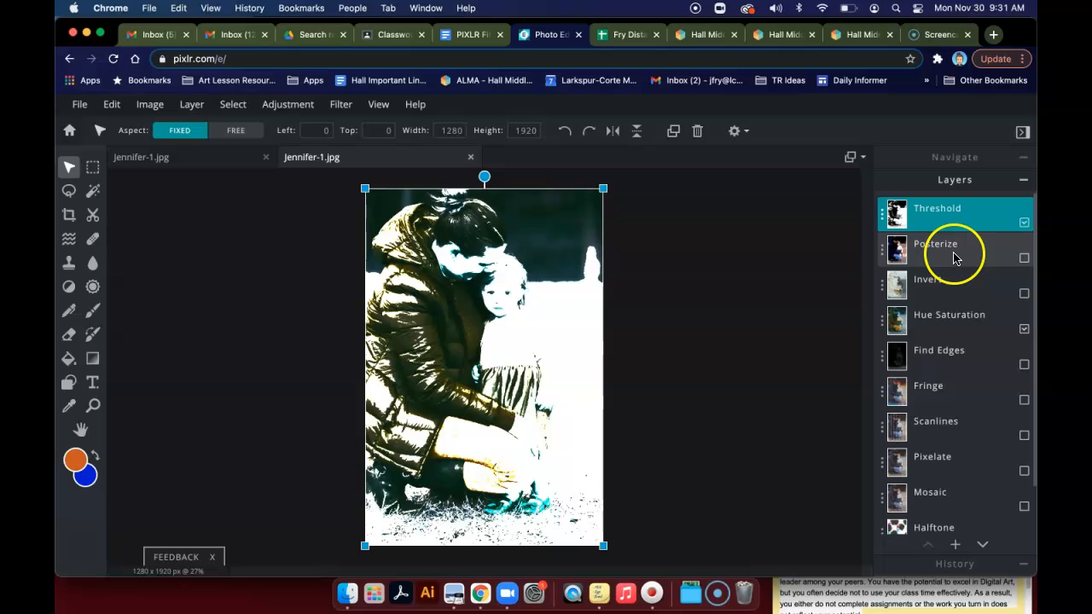
Make the Posterize layer visible and open its layer settings
click(1025, 258)
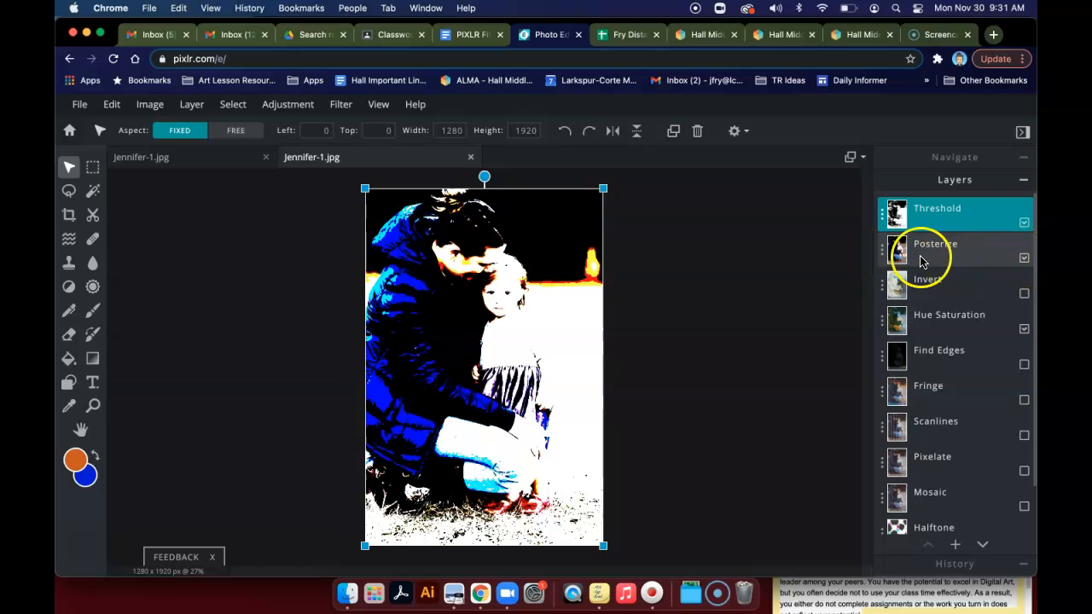
mouse_move(881, 254)
mouse_down()
mouse_move(933, 342)
mouse_move(926, 304)
mouse_move(885, 256)
mouse_up()
click(883, 255)
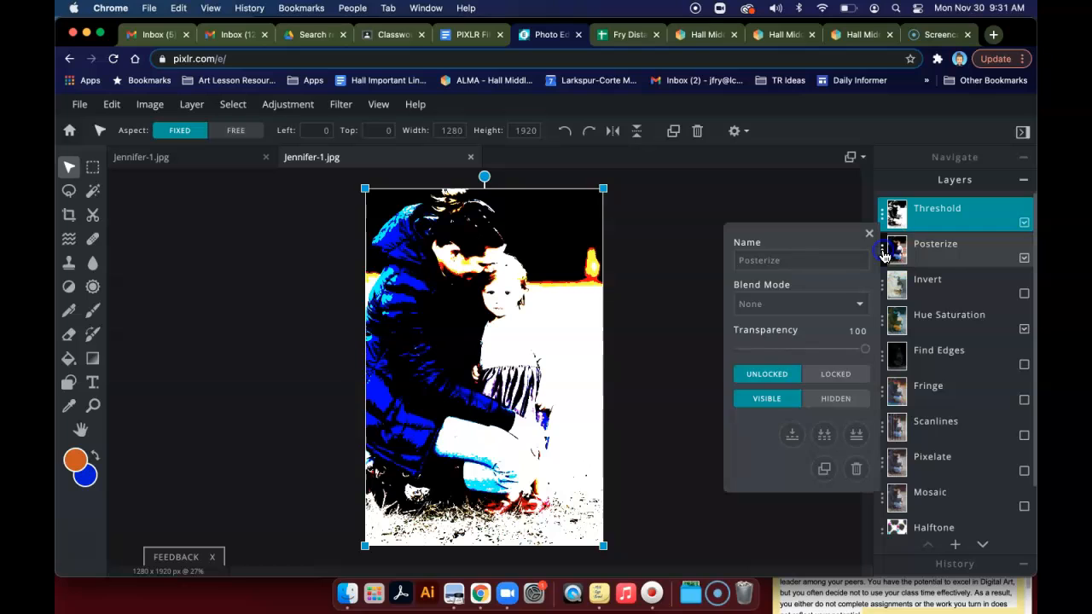
Try the Multiply, Screen and Overlay blend modes on the Posterize layer
click(795, 303)
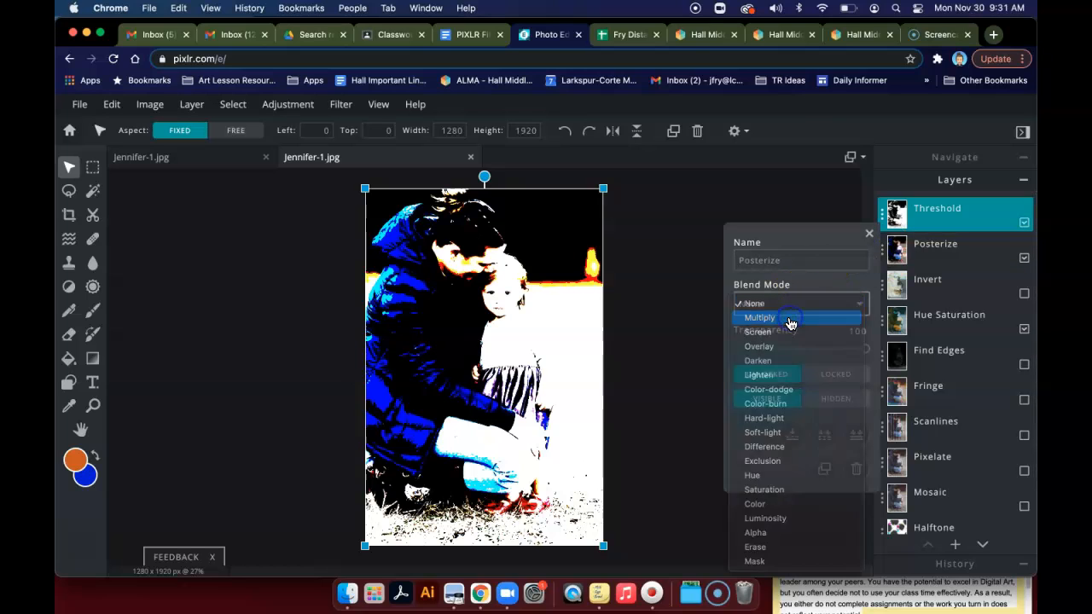
click(790, 318)
click(790, 304)
click(783, 318)
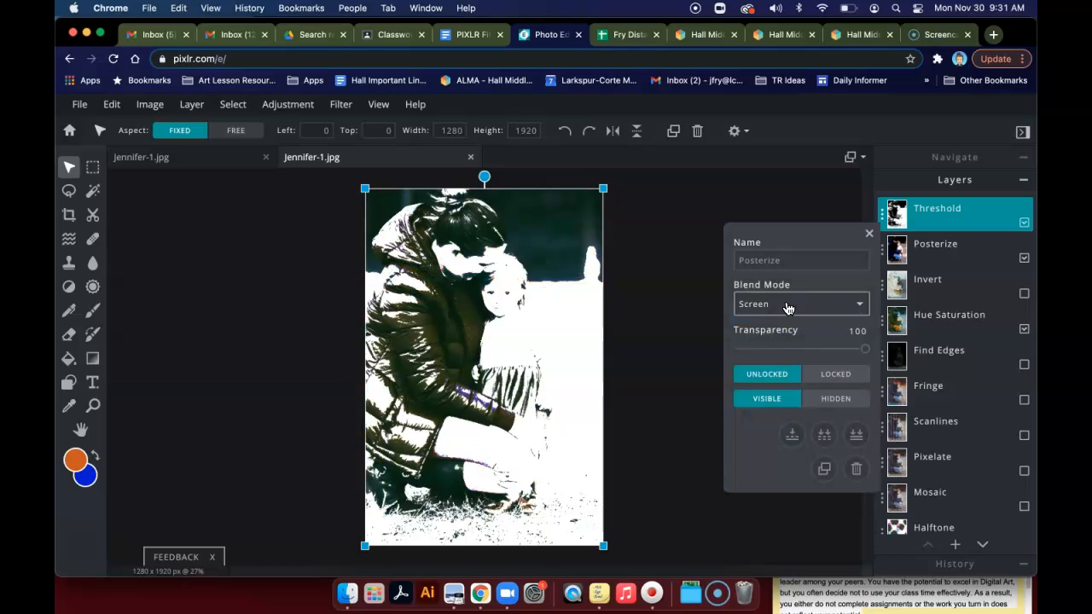
click(787, 308)
click(783, 320)
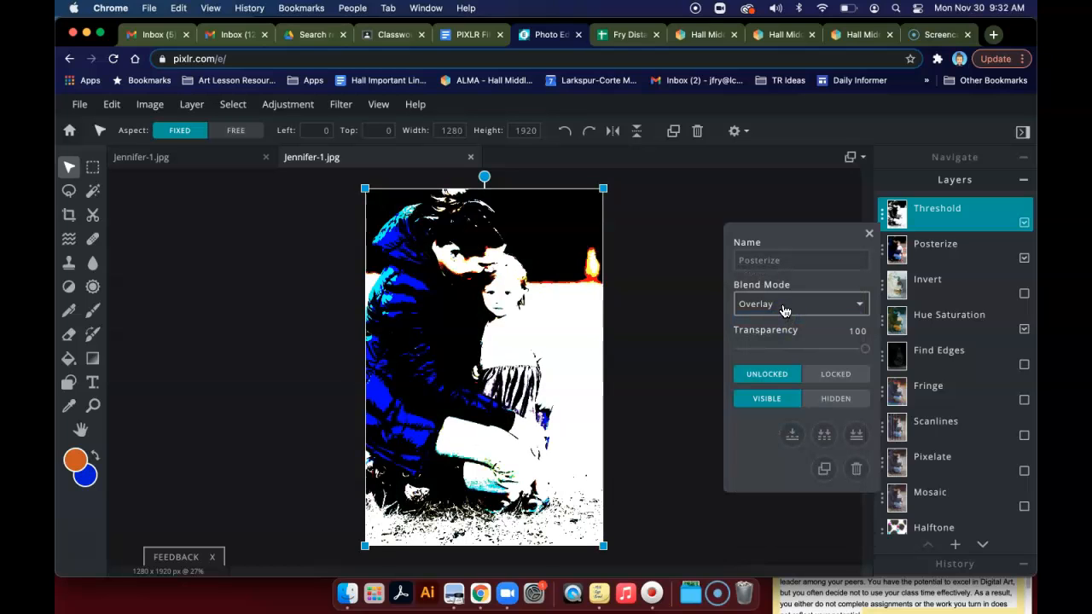
Try the Darken, Lighten and Color-dodge blend modes on the Posterize layer
click(785, 306)
click(783, 317)
click(786, 307)
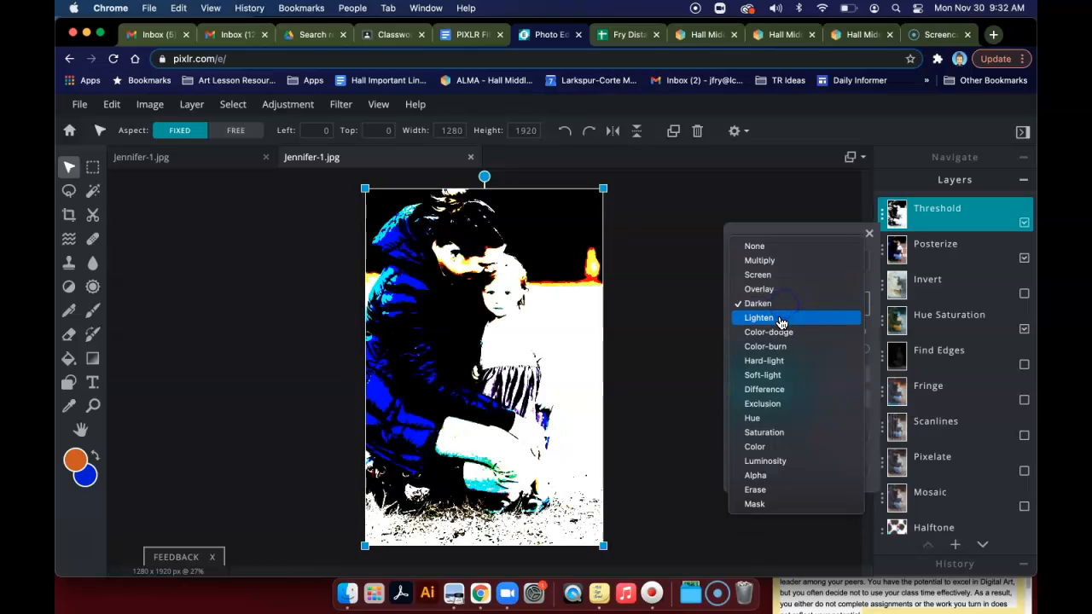
click(781, 320)
click(786, 309)
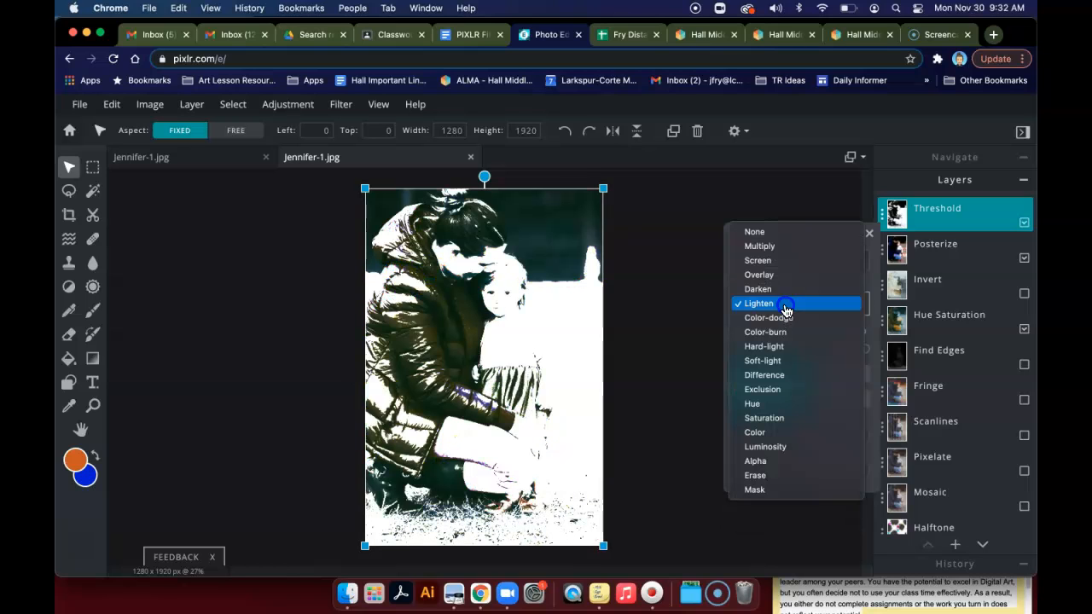
click(784, 318)
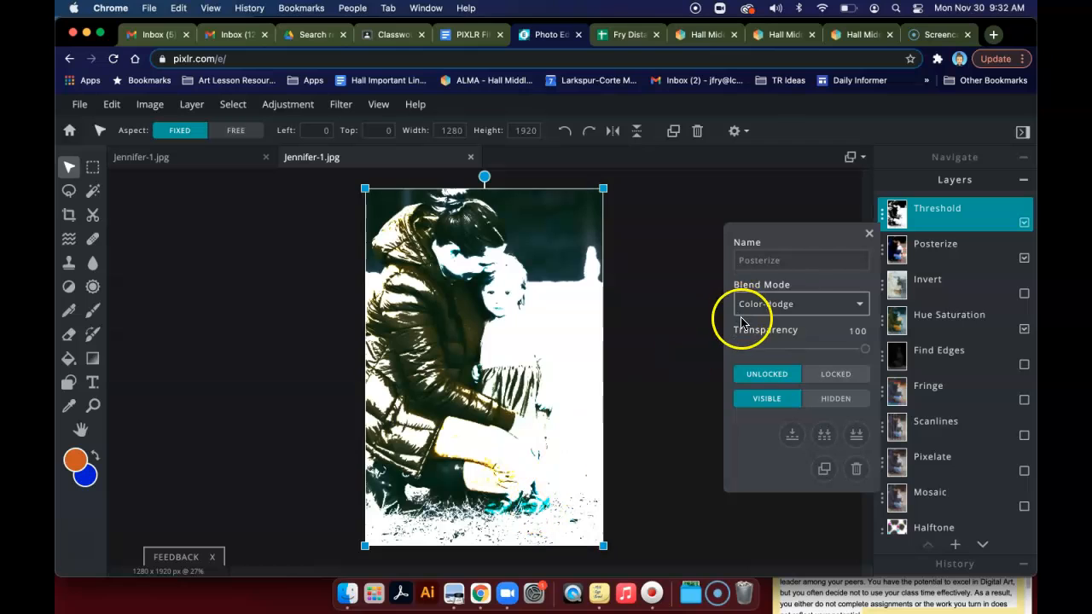
Set the Posterize layer's blend mode to Color-burn and its transparency to 83, and close the layer settings
click(784, 307)
click(790, 319)
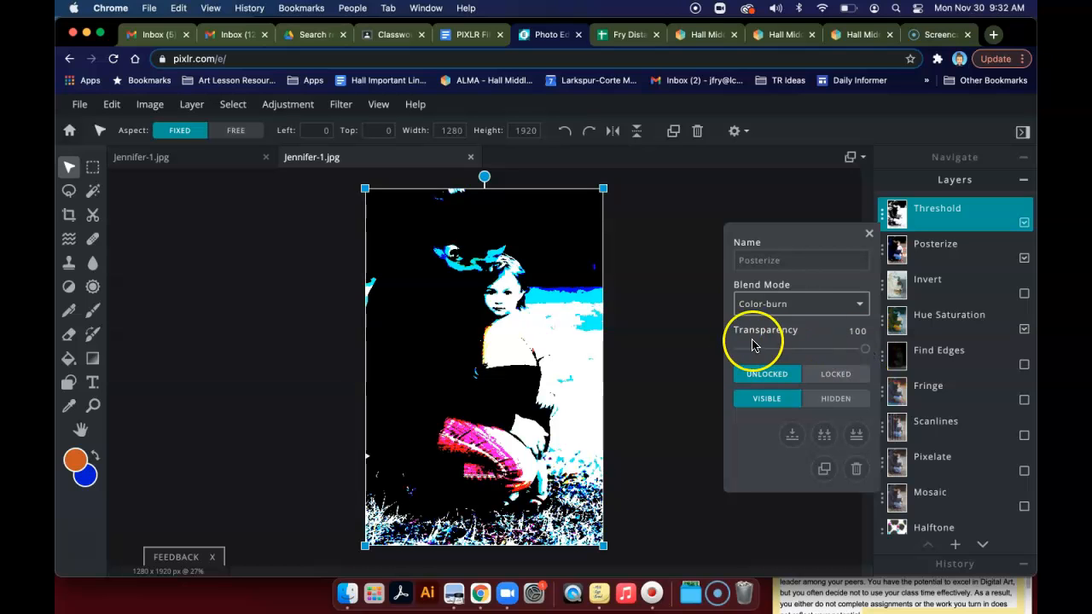
mouse_move(866, 349)
mouse_down()
mouse_move(702, 360)
mouse_move(870, 349)
mouse_move(845, 352)
mouse_up()
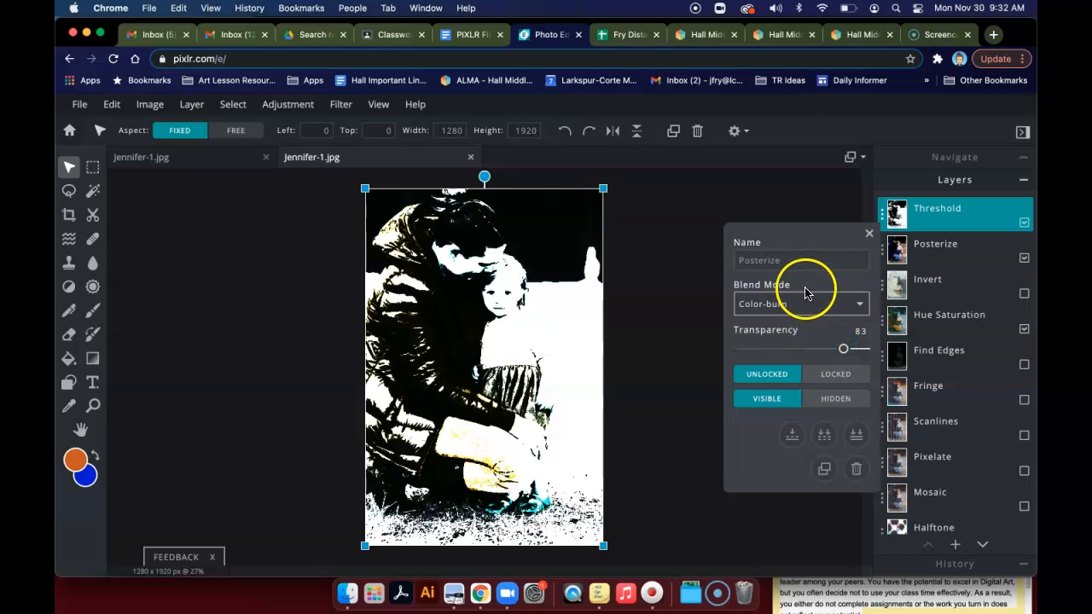
click(864, 233)
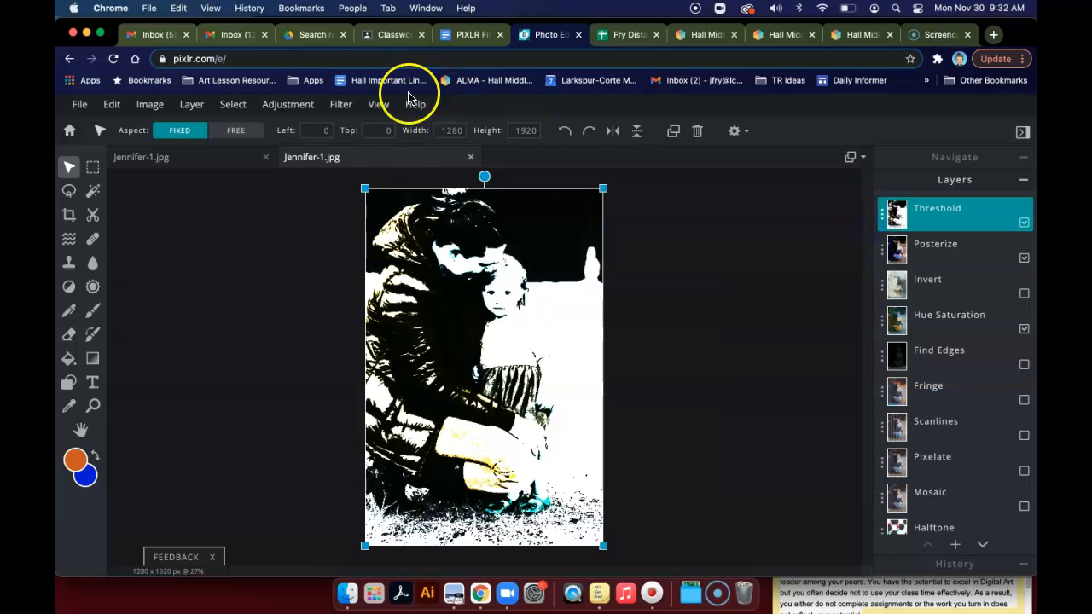
Save the image as a JPG named filters-02 in the pixlr filters project folder and dismiss the advertisement
click(85, 107)
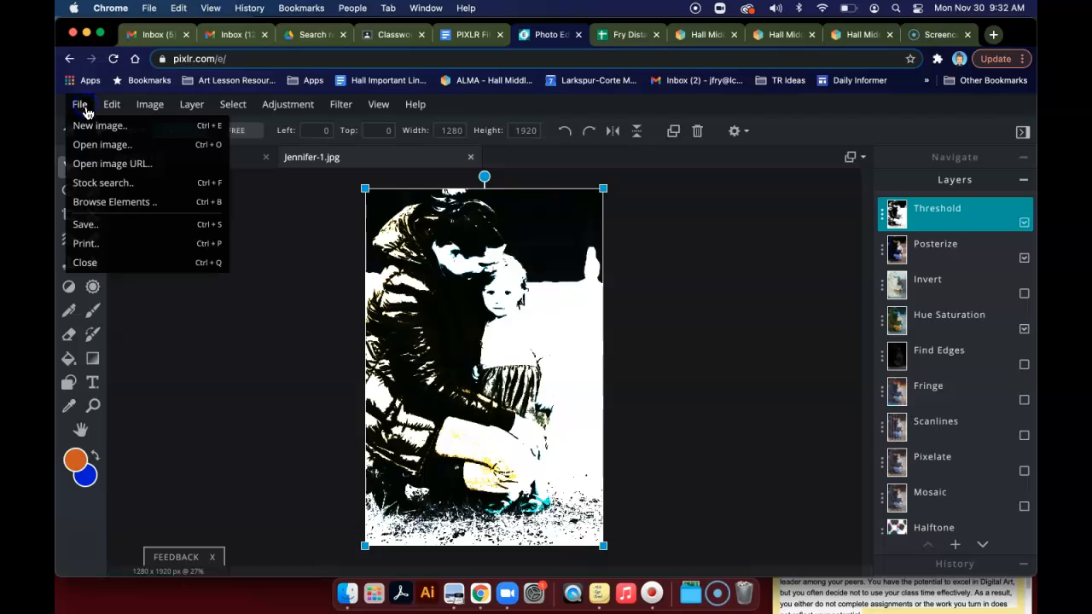
click(134, 225)
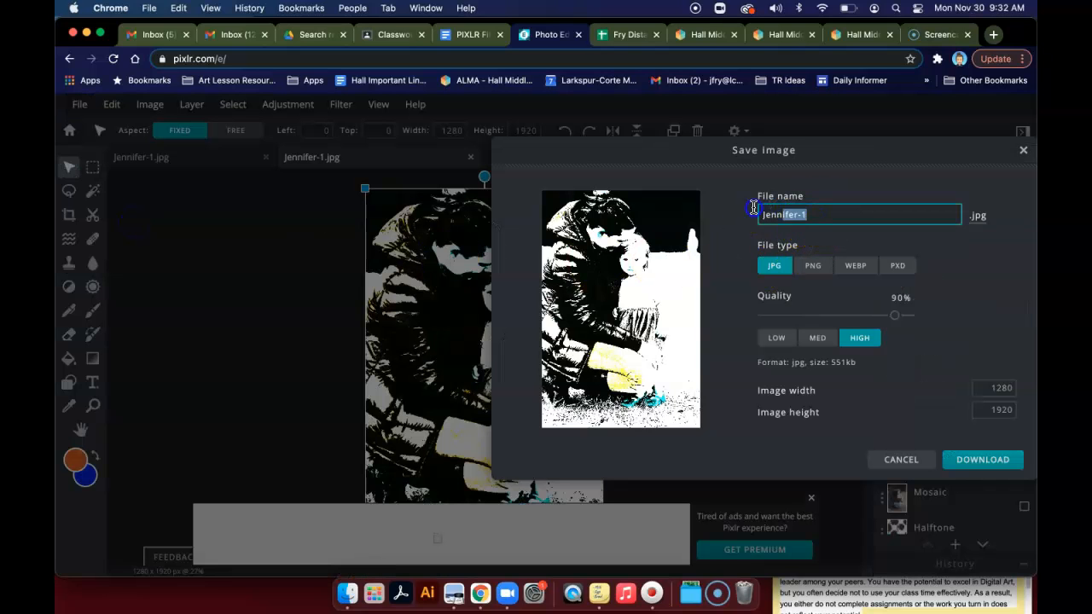
text(filters-02)
click(981, 472)
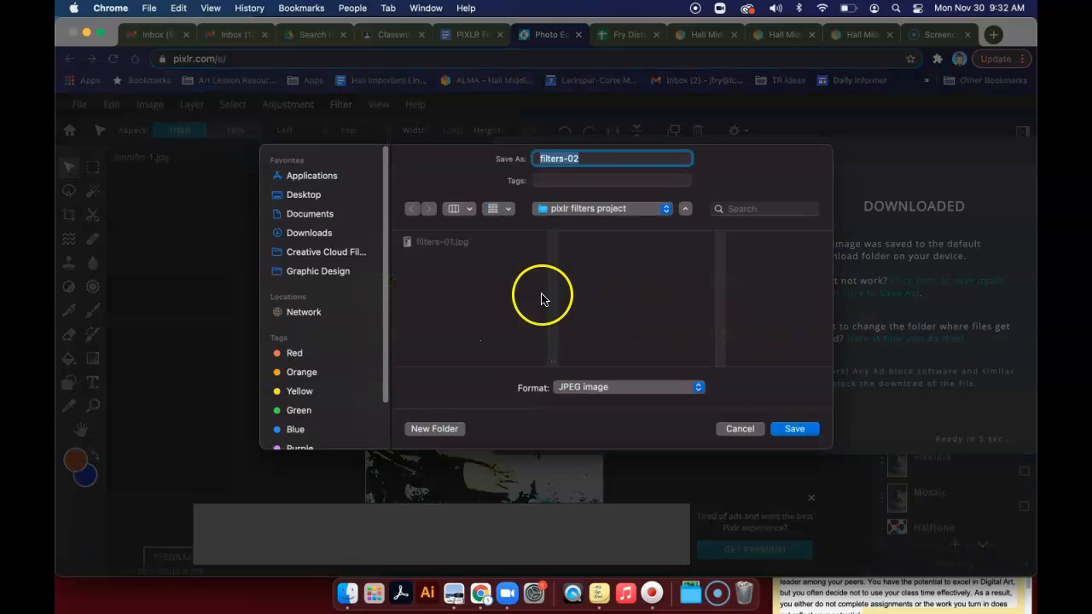
click(792, 428)
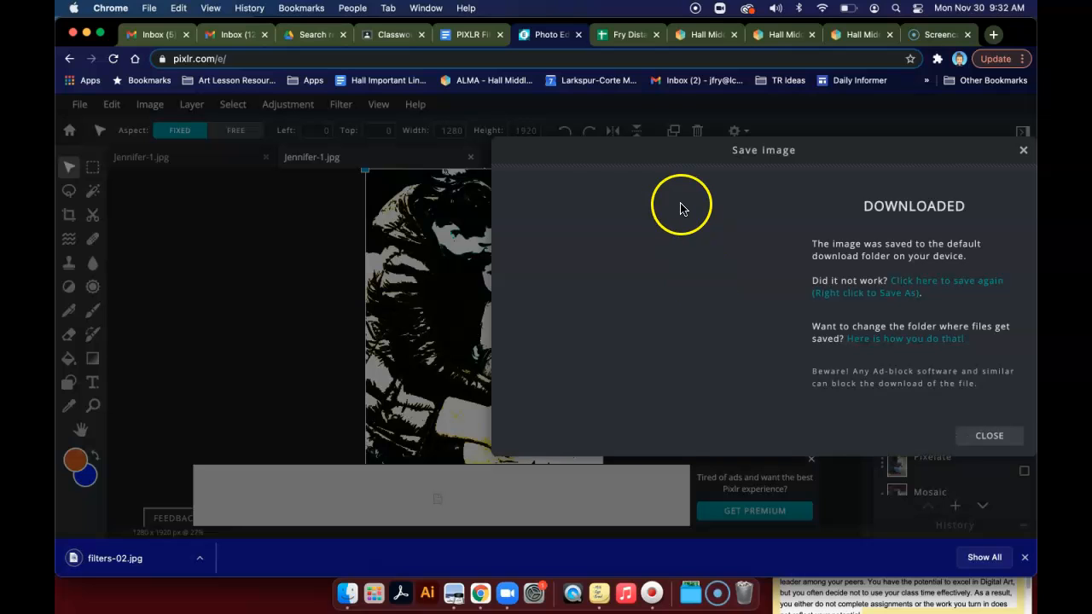
click(989, 435)
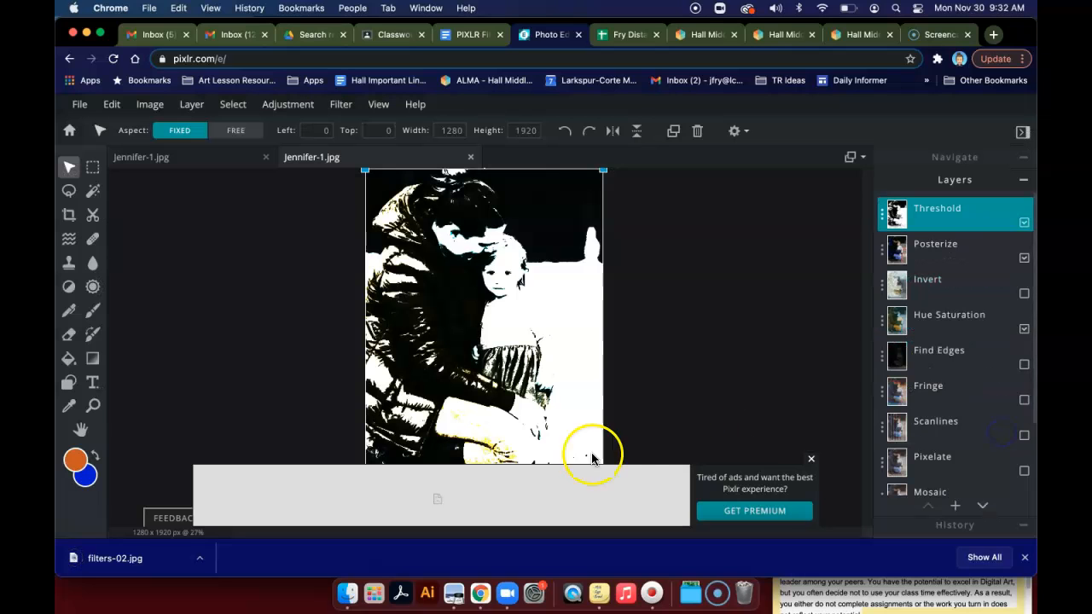
click(809, 462)
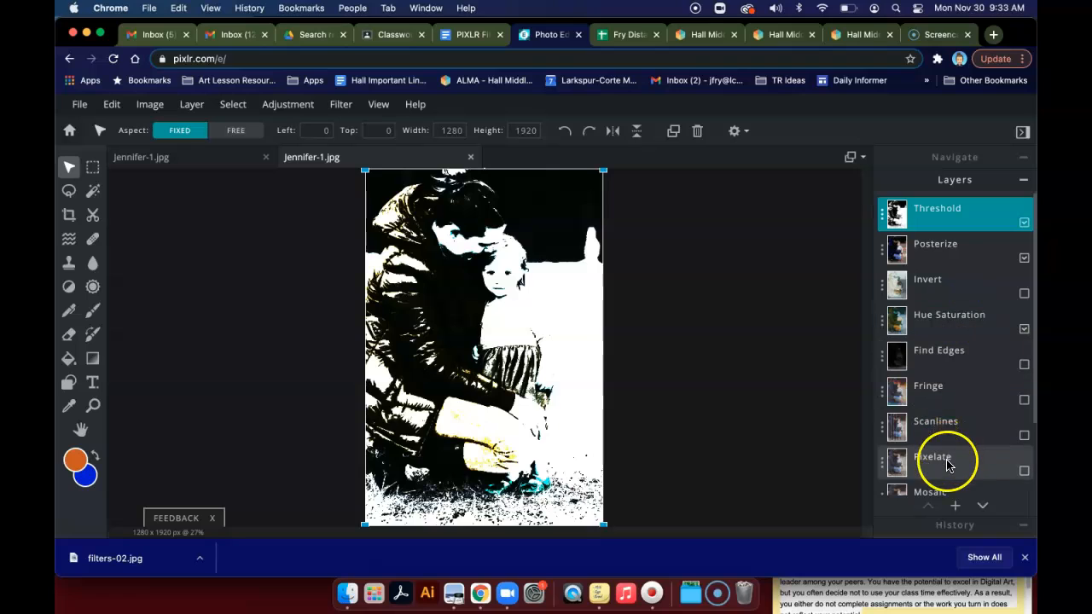
scroll(930, 435, down, 3)
scroll(933, 439, up, 3)
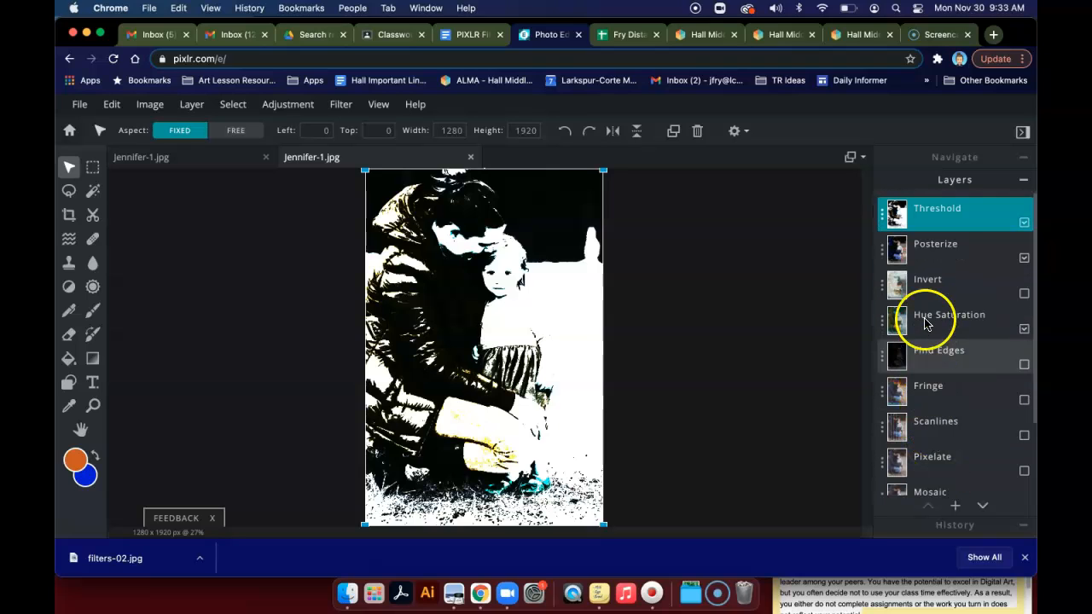